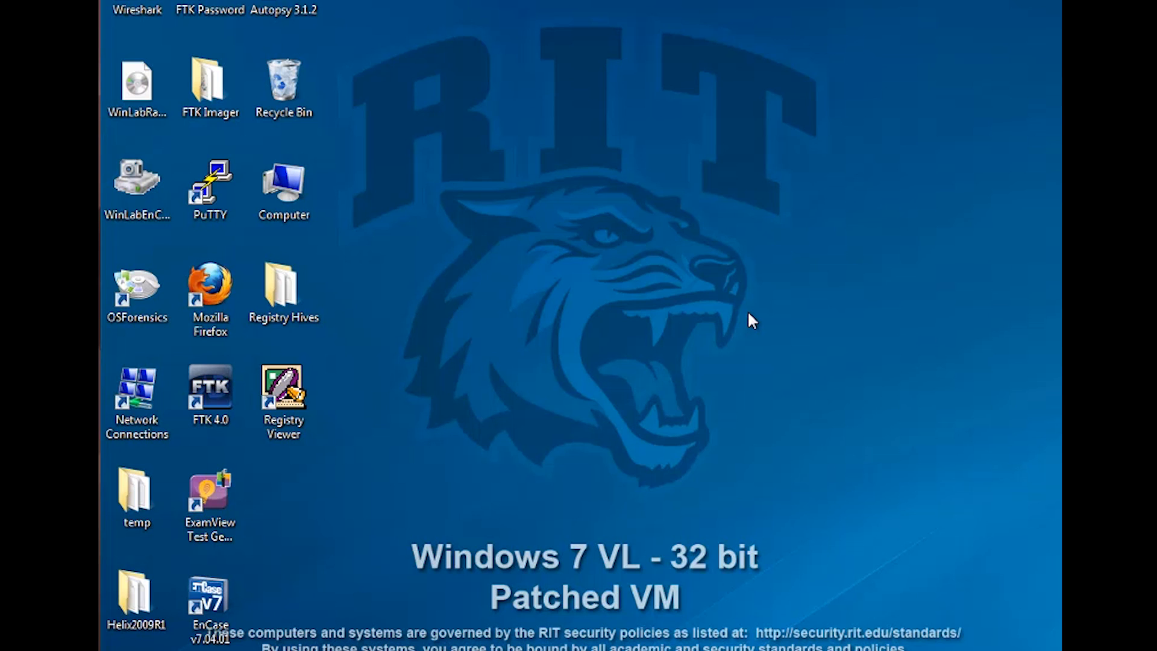
# Launch EnCase v7.04.01 and start a new case named "EdX test" with the Basic template
pyautogui.rightClick(210, 603)
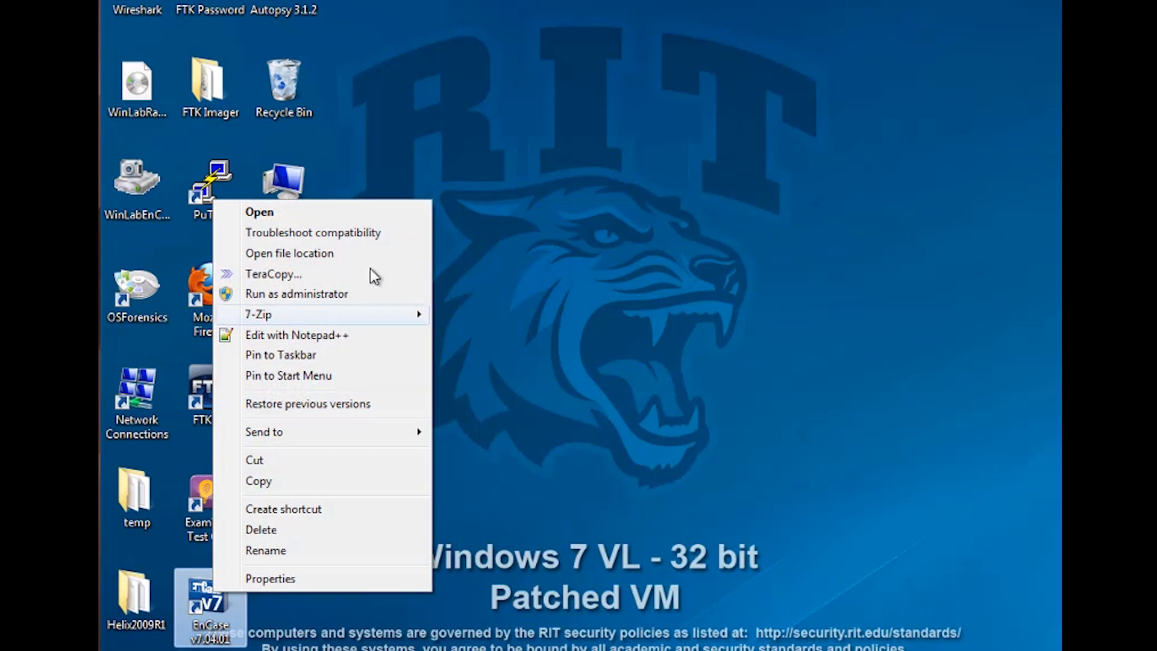
pyautogui.click(289, 216)
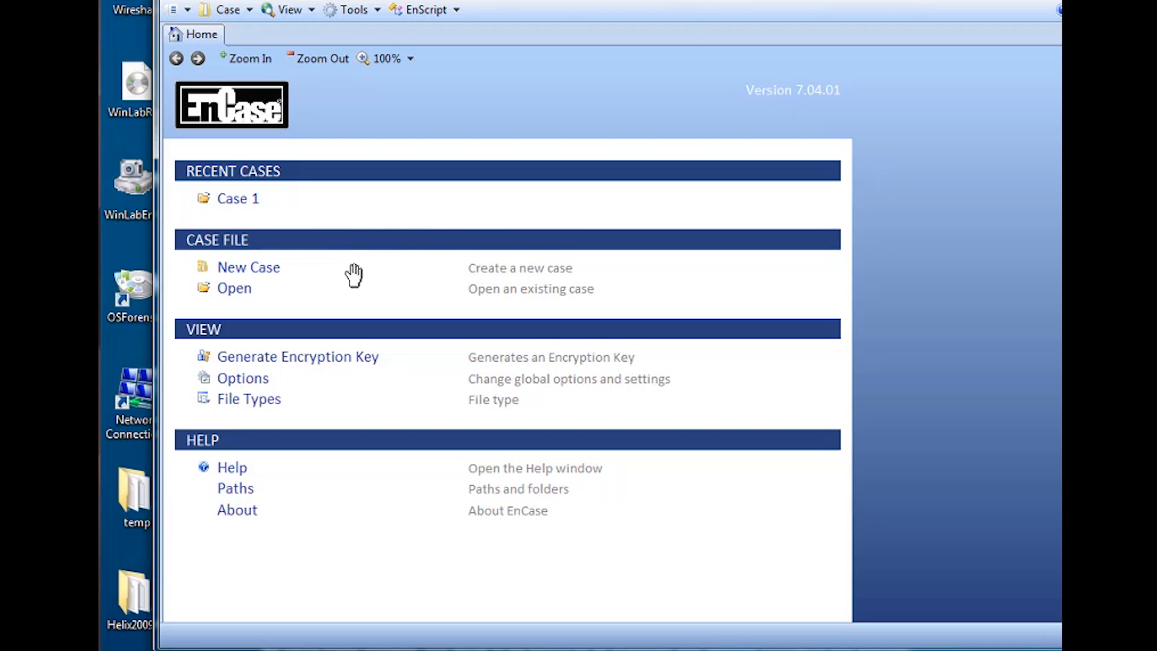
pyautogui.click(263, 275)
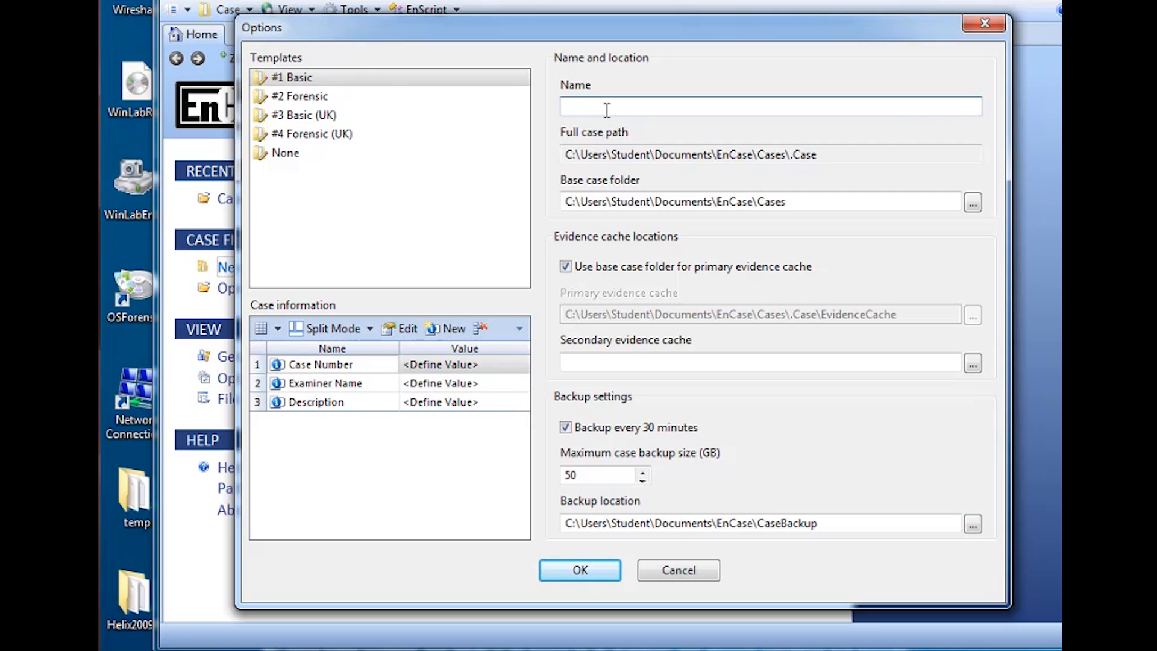
pyautogui.write('Ex')
pyautogui.press('BackSpace')
pyautogui.write('d')
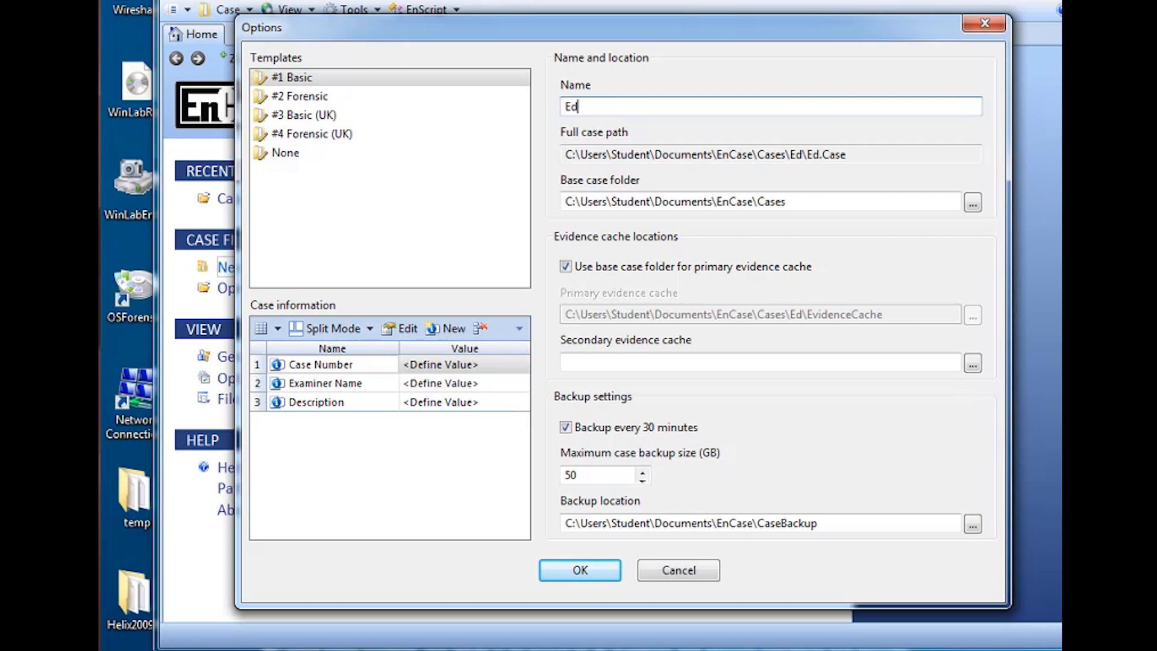
pyautogui.write('X test')
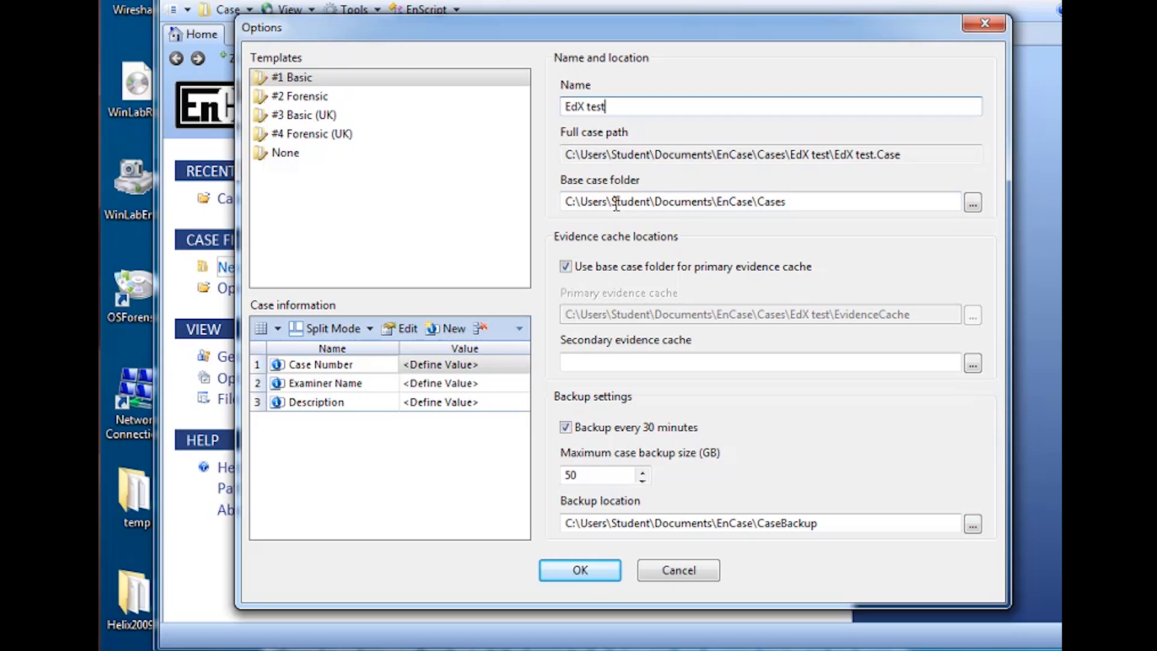
# Create the case in the default base case folder, allowing the backup location to share drive C: with the case folder and primary evidence cache
pyautogui.moveTo(610, 201); pyautogui.dragTo(655, 203)
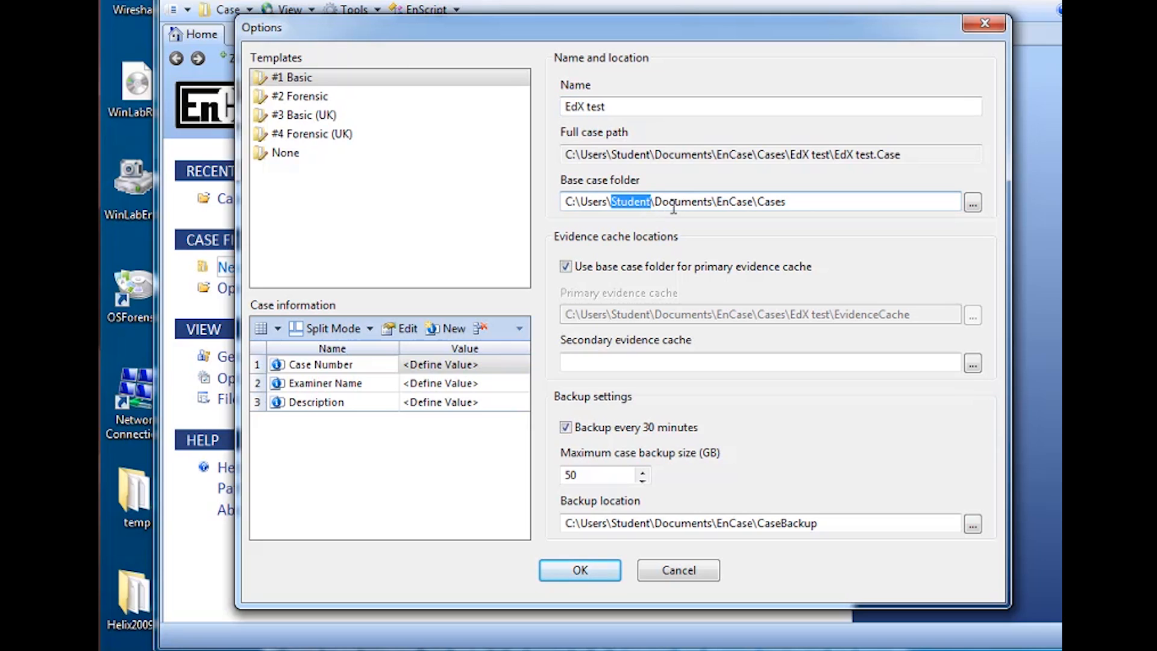
pyautogui.moveTo(654, 203); pyautogui.dragTo(713, 207)
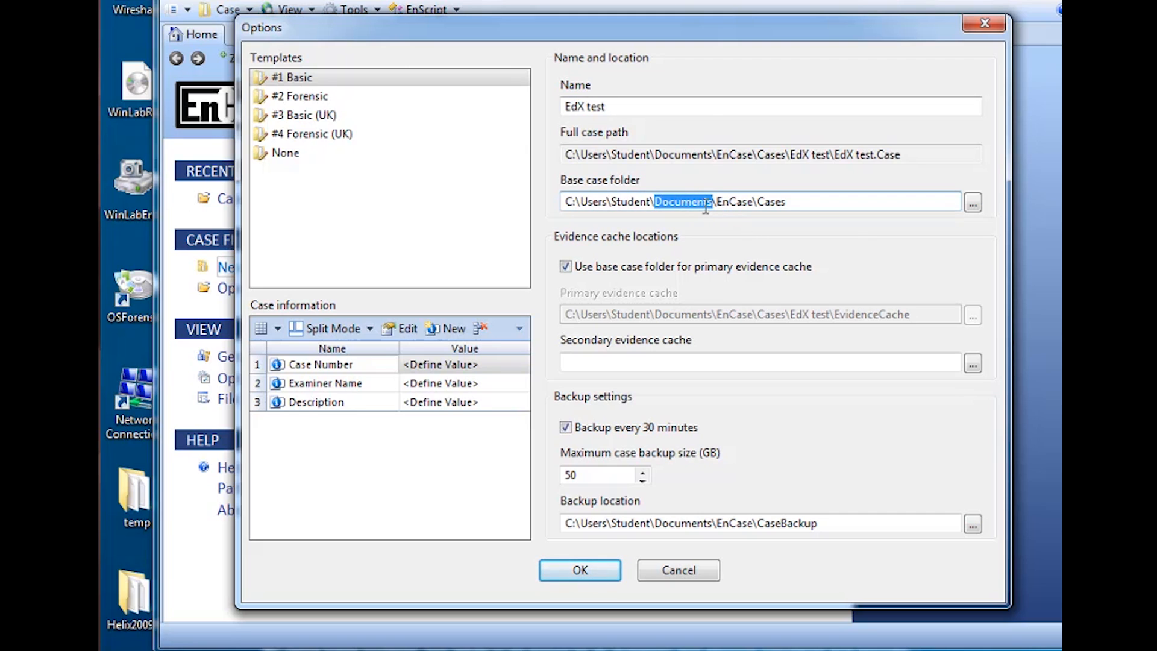
pyautogui.moveTo(717, 205); pyautogui.dragTo(753, 207)
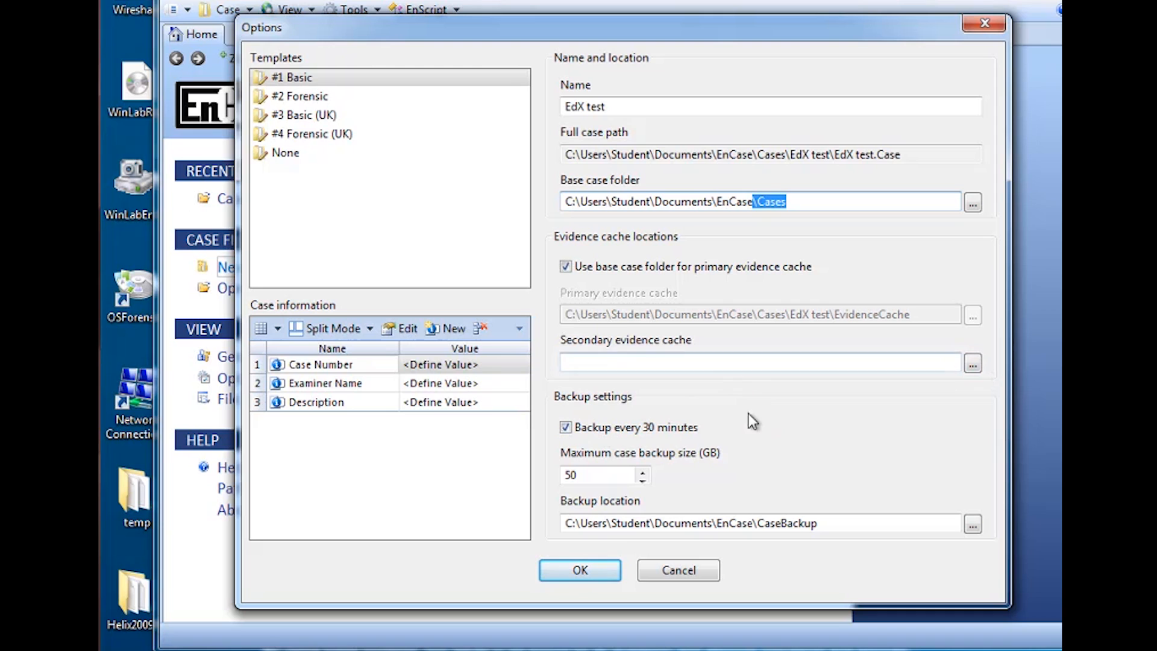
pyautogui.click(594, 575)
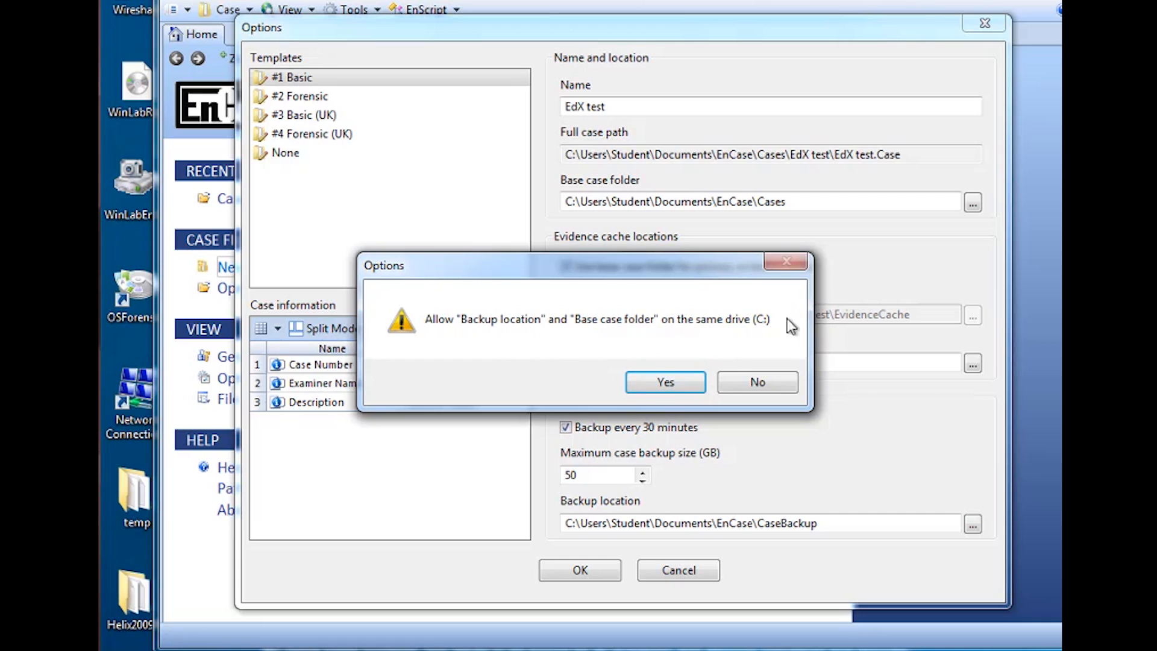
pyautogui.click(669, 386)
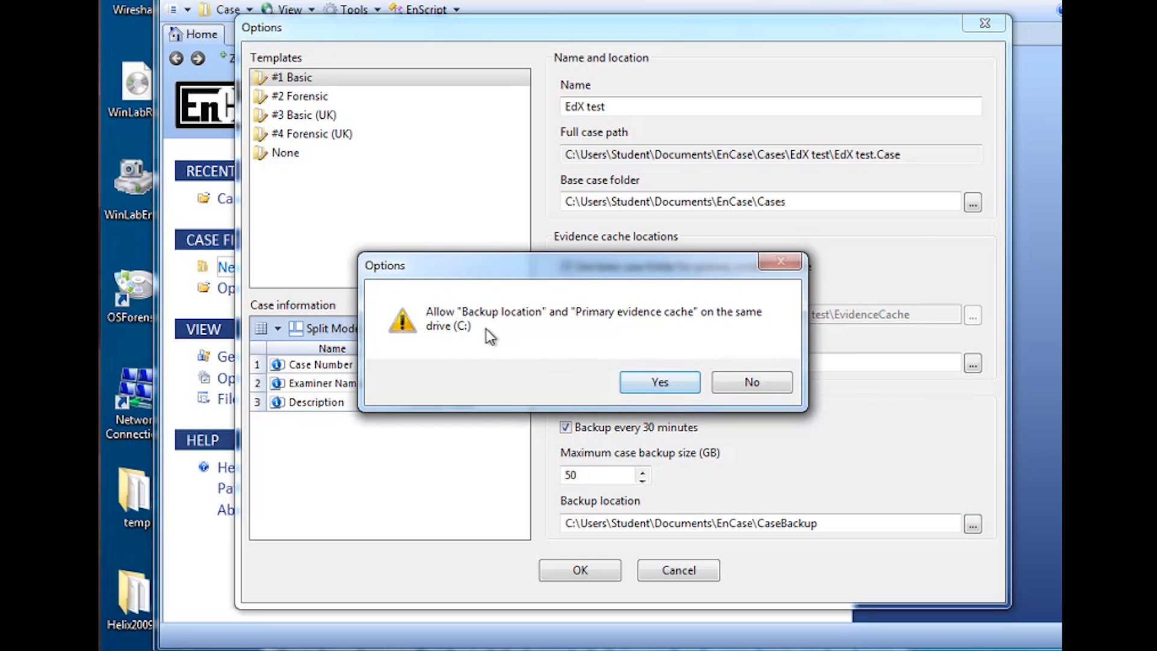
pyautogui.click(662, 384)
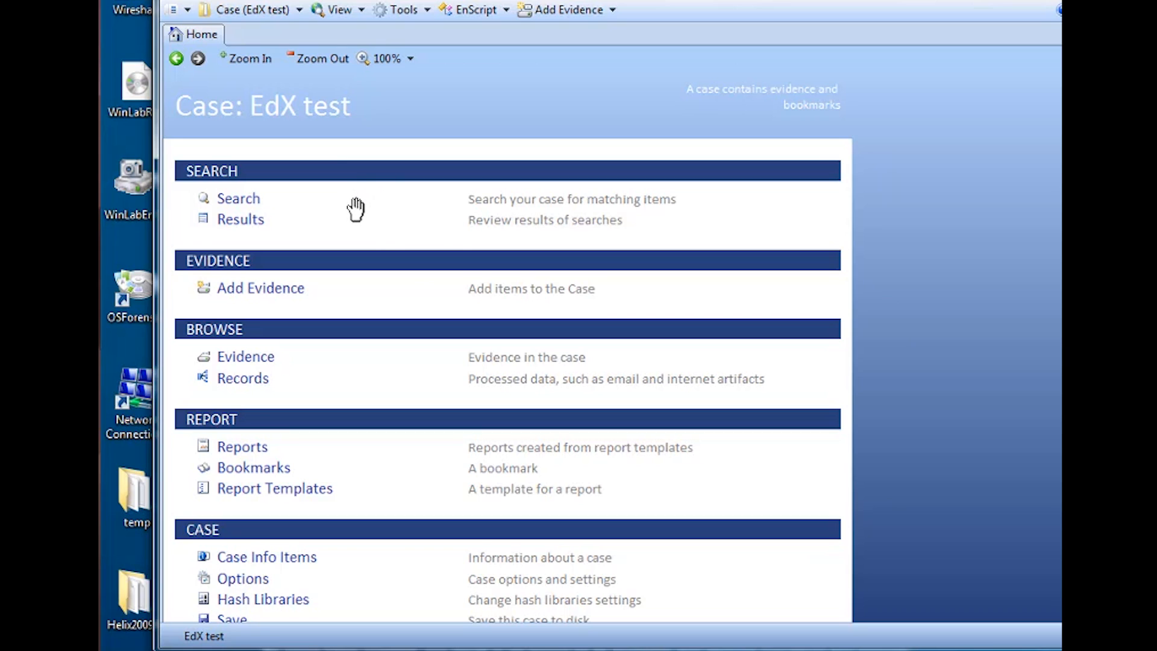
# Examine the local devices that could be added as evidence, and leave without adding any
pyautogui.click(280, 296)
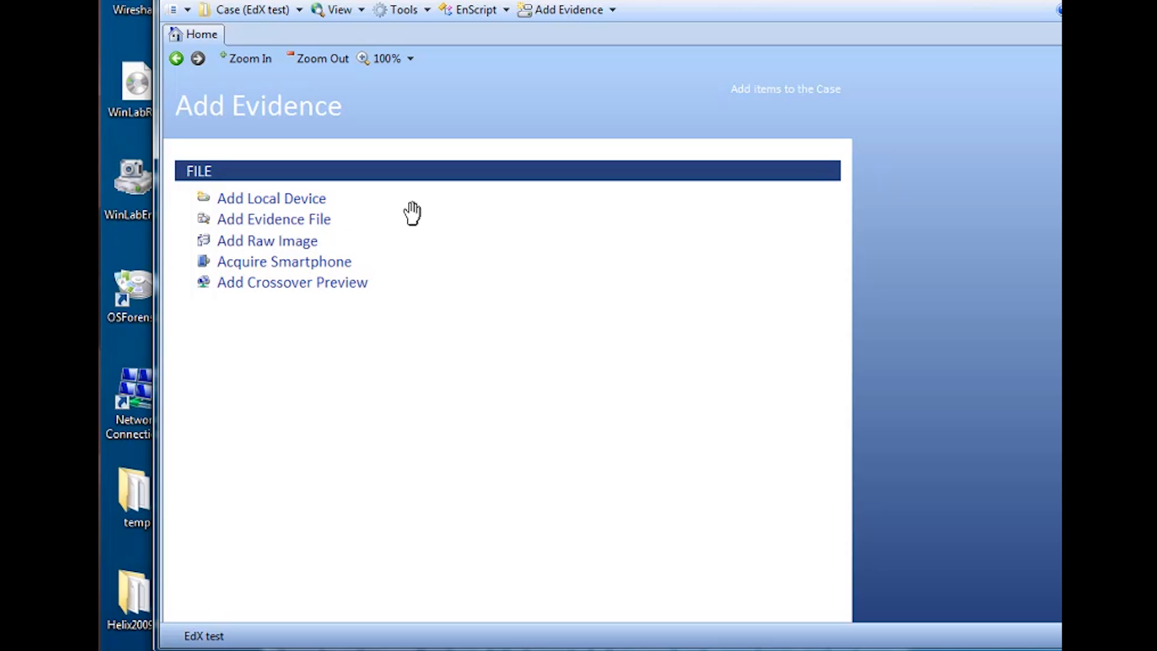
pyautogui.click(292, 204)
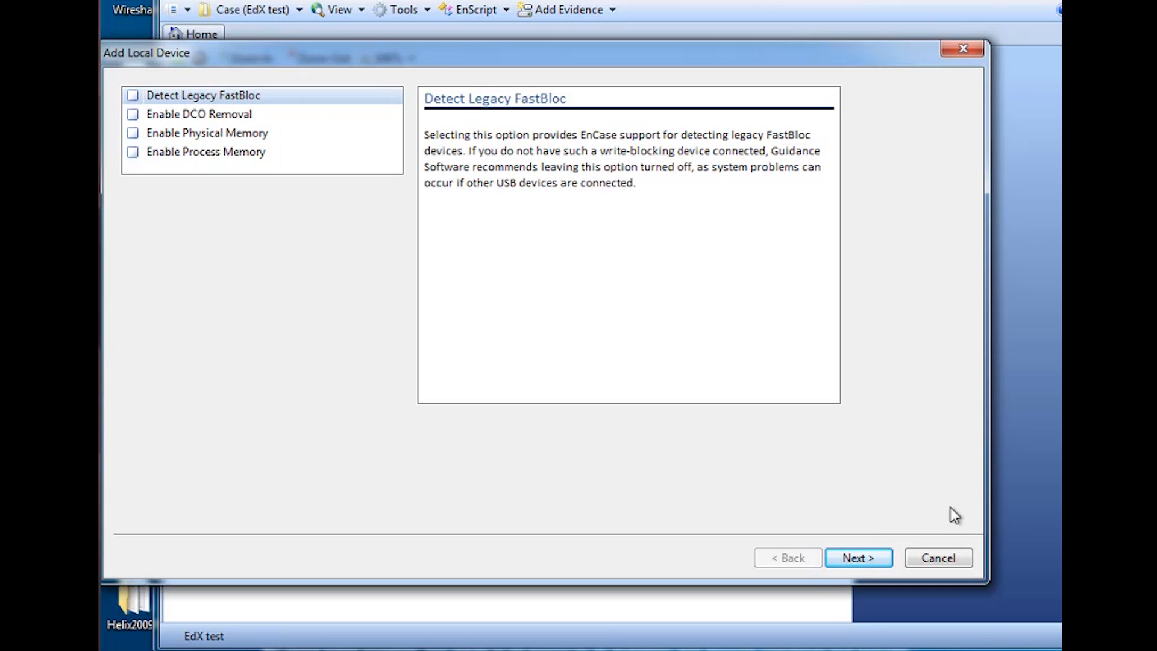
pyautogui.click(873, 560)
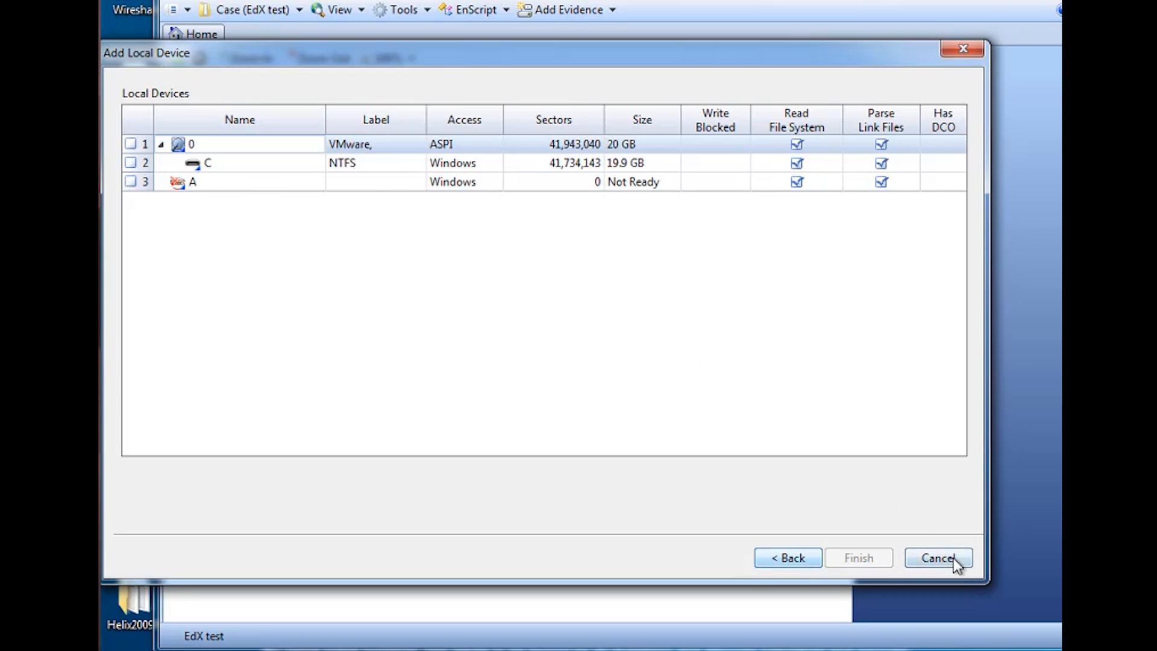
pyautogui.click(793, 563)
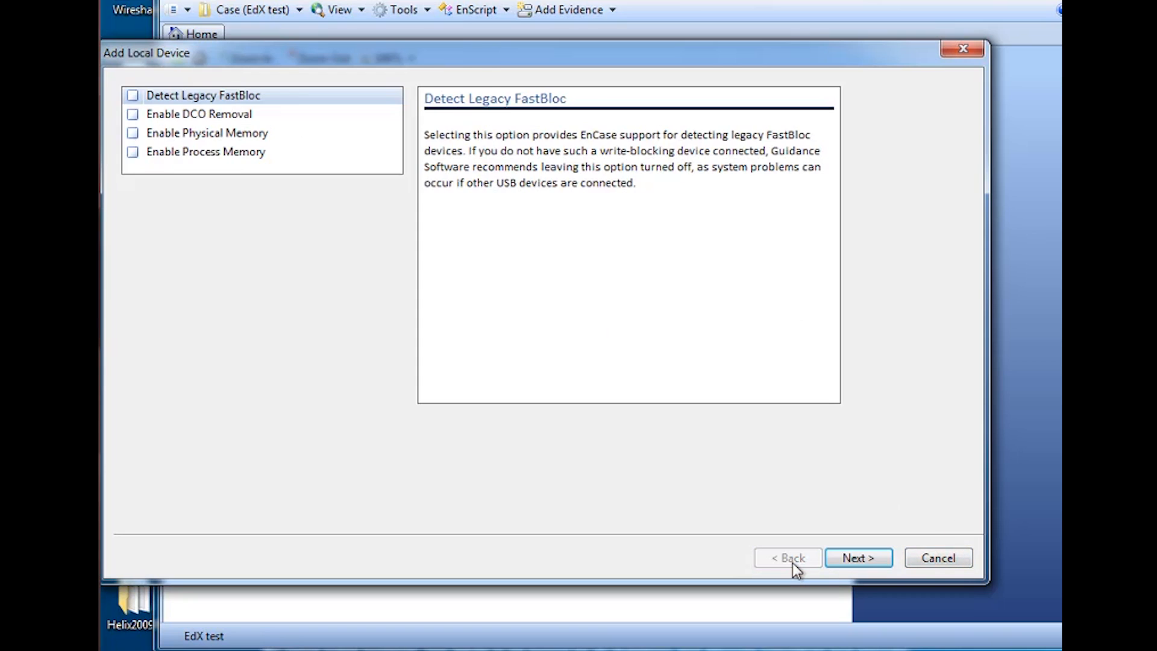
pyautogui.click(940, 559)
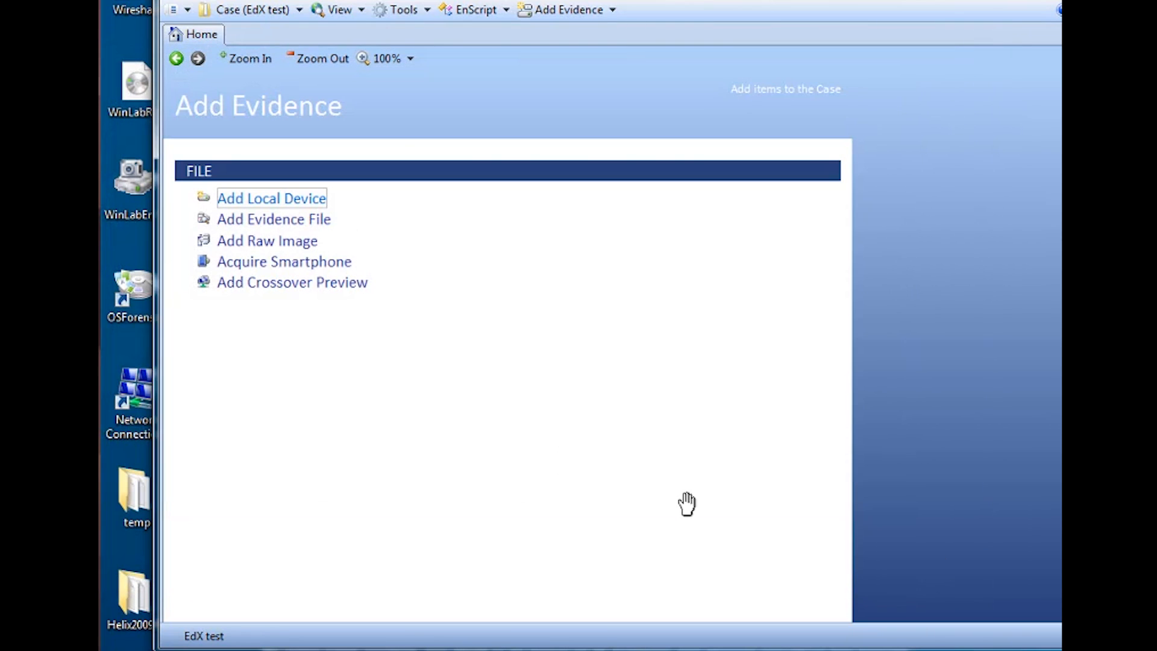
# Add the evidence file WinLabEnCase.E01 from the Desktop to the case and open the Lab5 image's entries
pyautogui.click(310, 221)
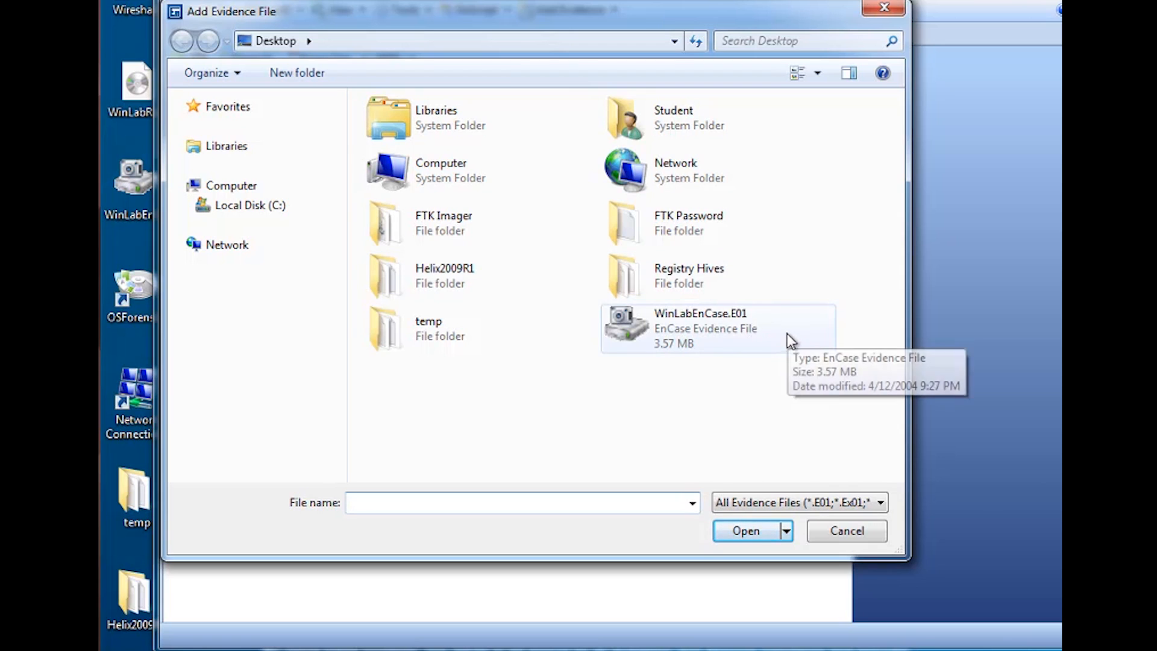
pyautogui.click(623, 328)
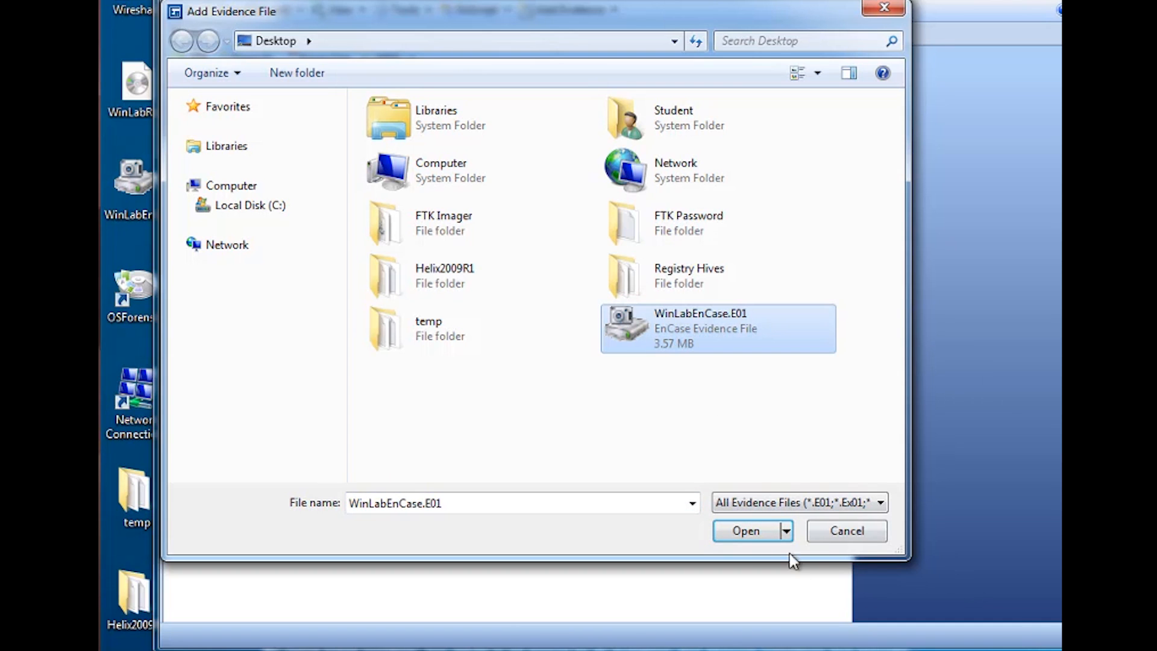
pyautogui.click(760, 533)
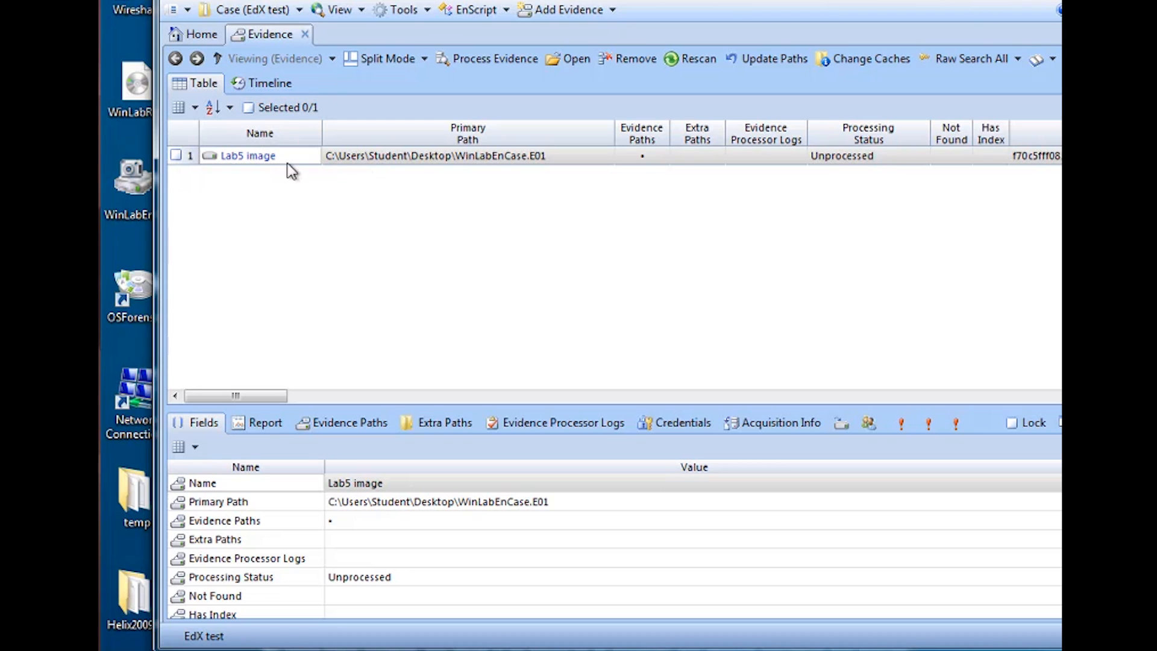
pyautogui.click(253, 158)
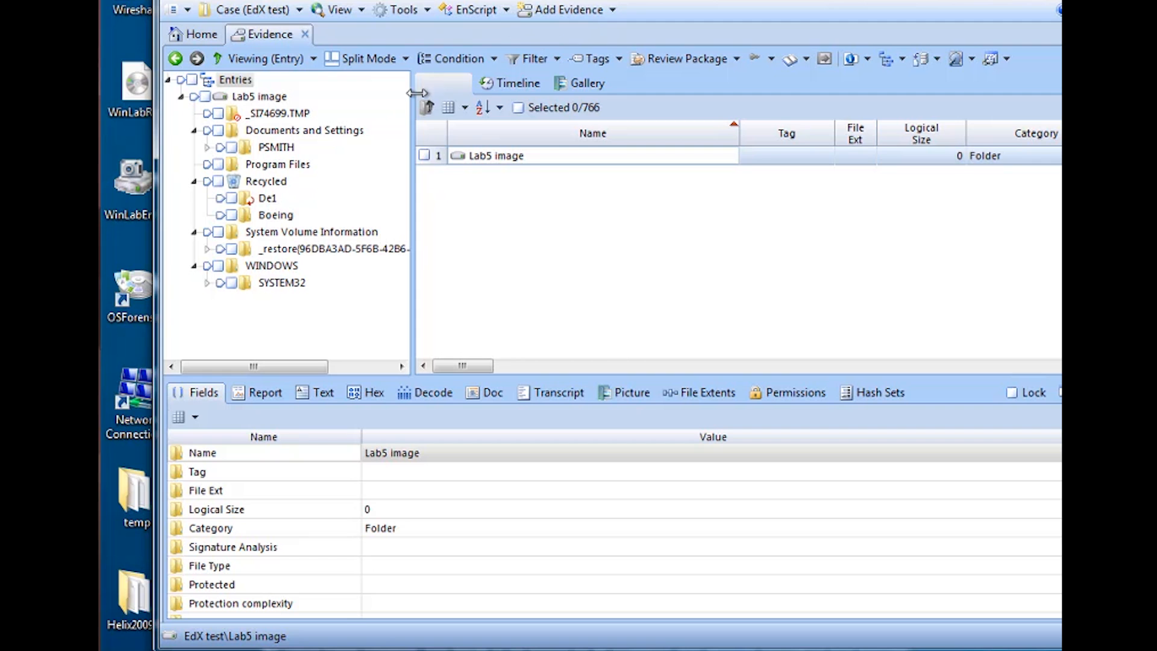
# Add the raw image WinLabRaw.img from the Desktop to the case as a Disk type image named Disk Image
pyautogui.moveTo(643, 1); pyautogui.dragTo(611, 1)
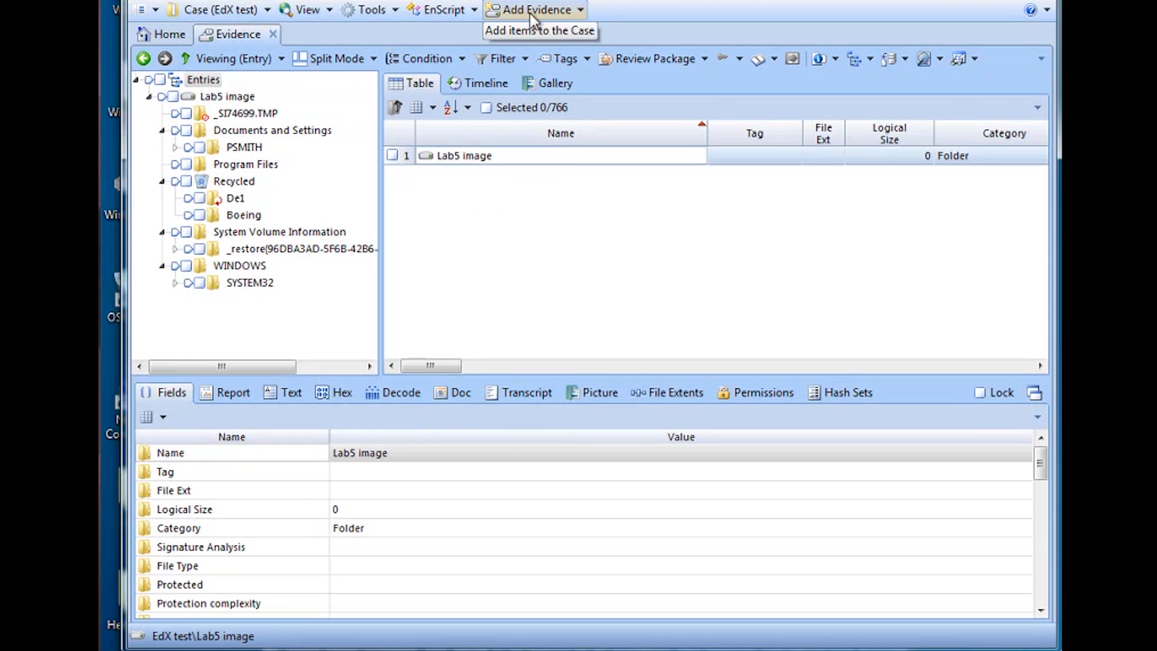
pyautogui.click(579, 10)
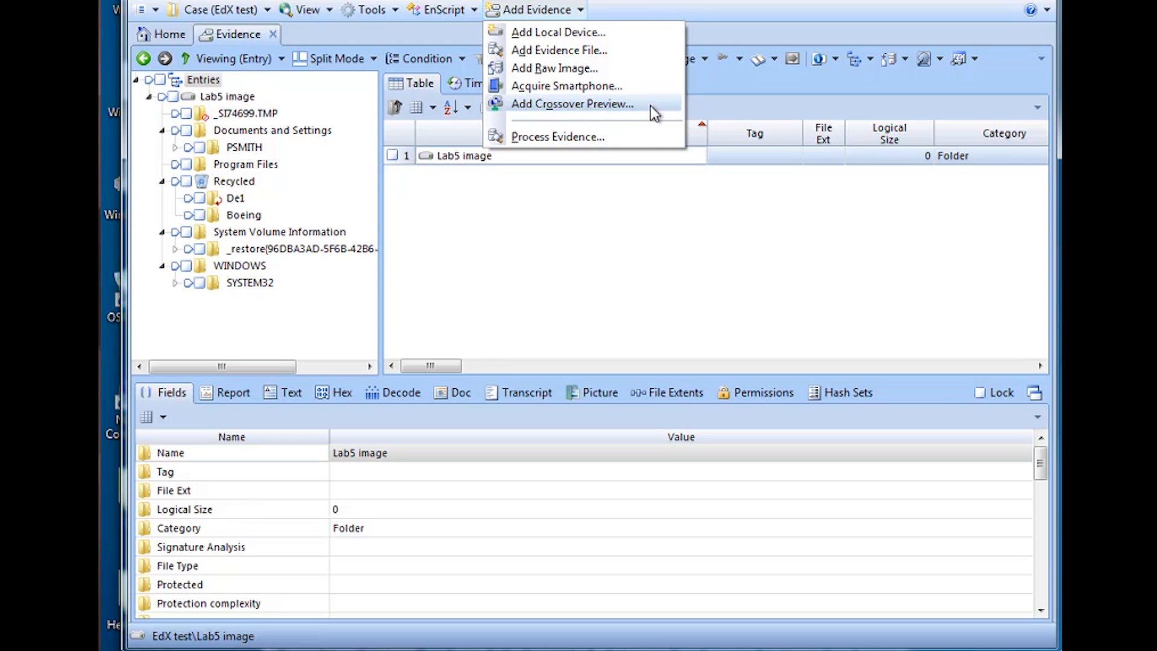
pyautogui.click(557, 67)
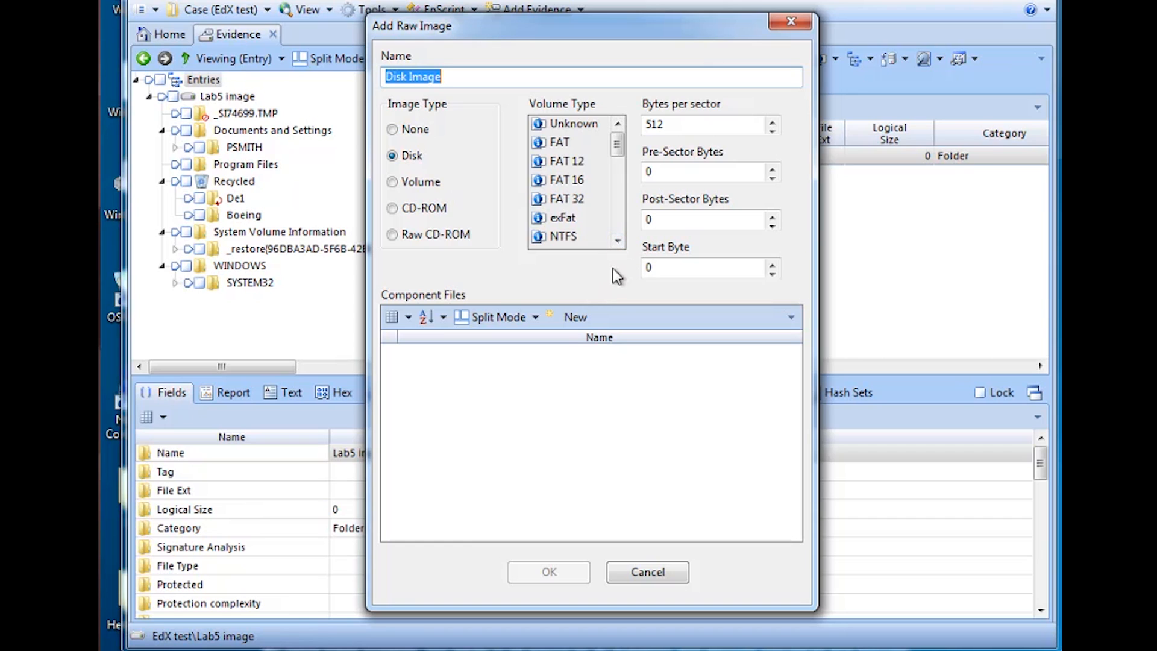
pyautogui.rightClick(626, 344)
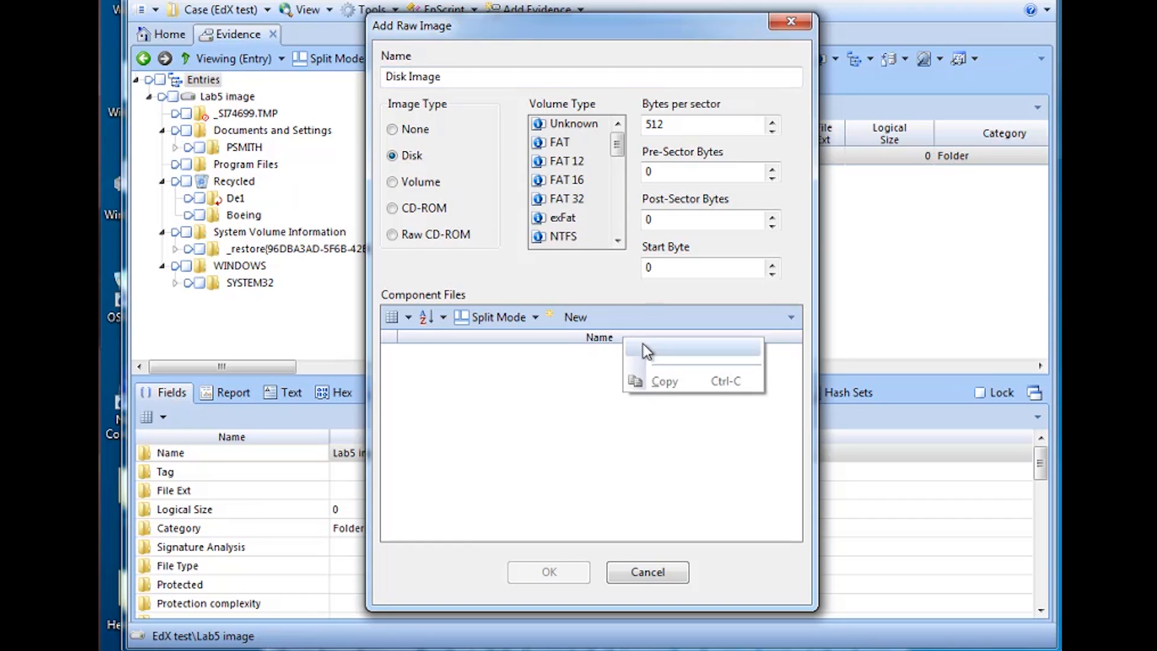
pyautogui.click(664, 350)
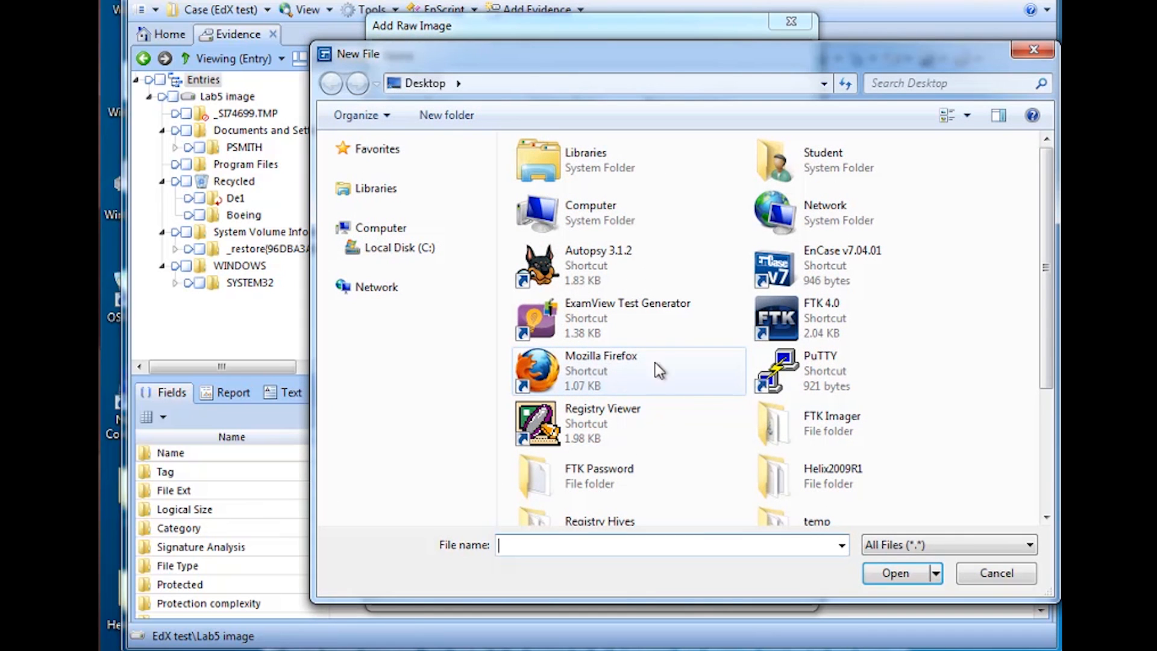
pyautogui.moveTo(1047, 335); pyautogui.dragTo(1031, 460)
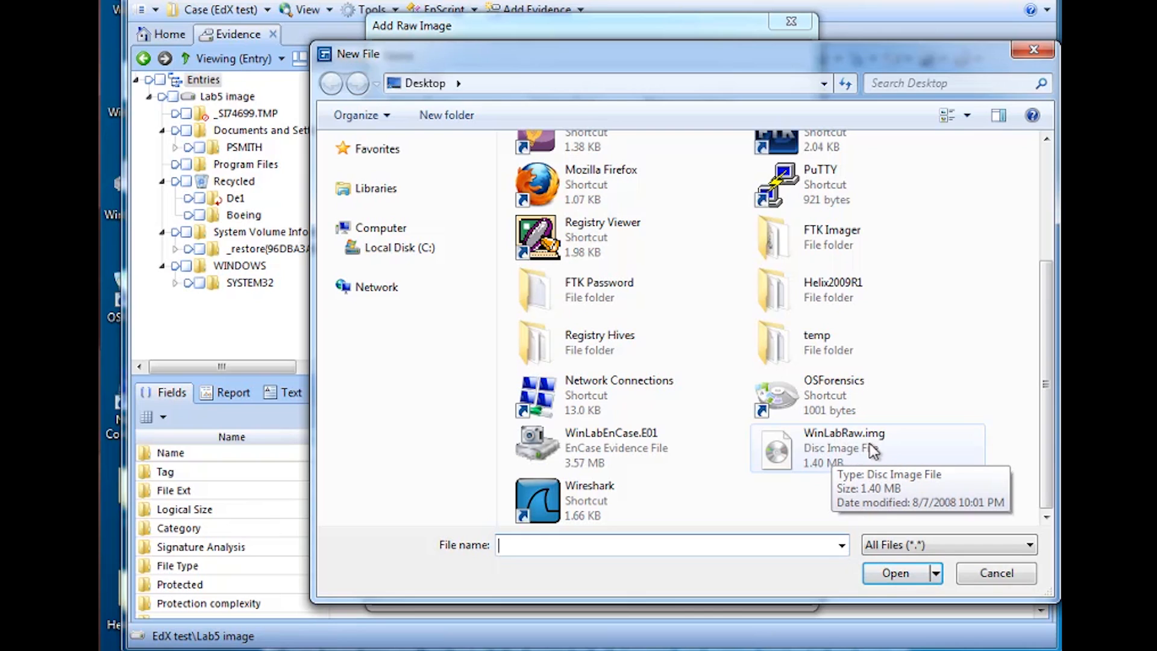
pyautogui.click(840, 458)
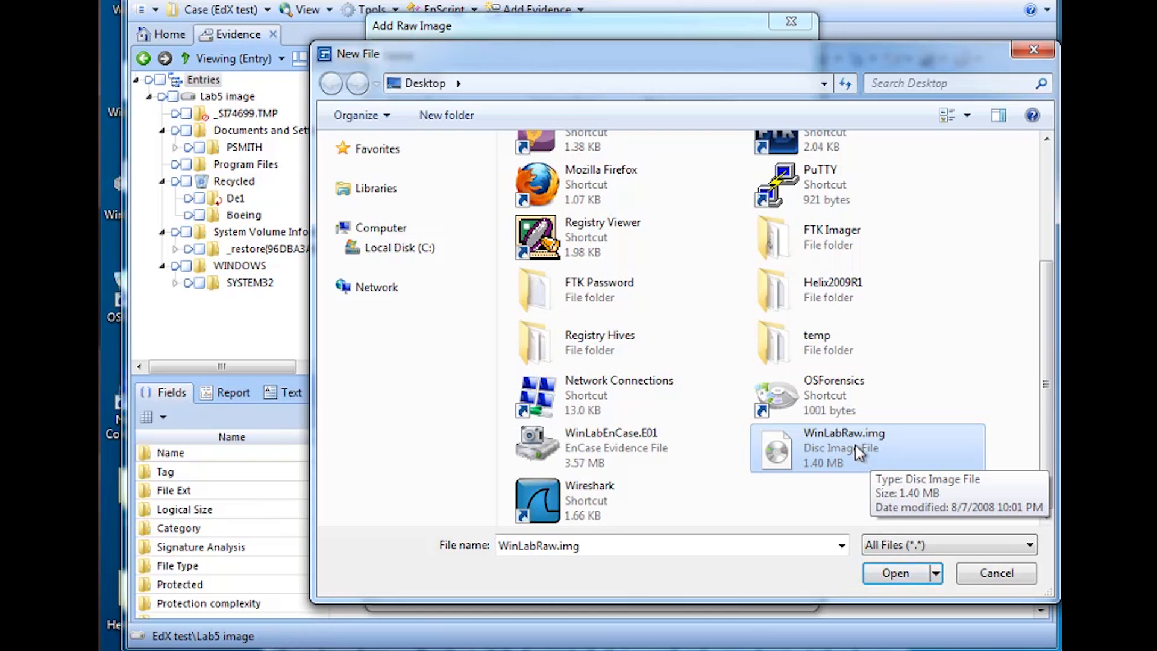
pyautogui.click(900, 579)
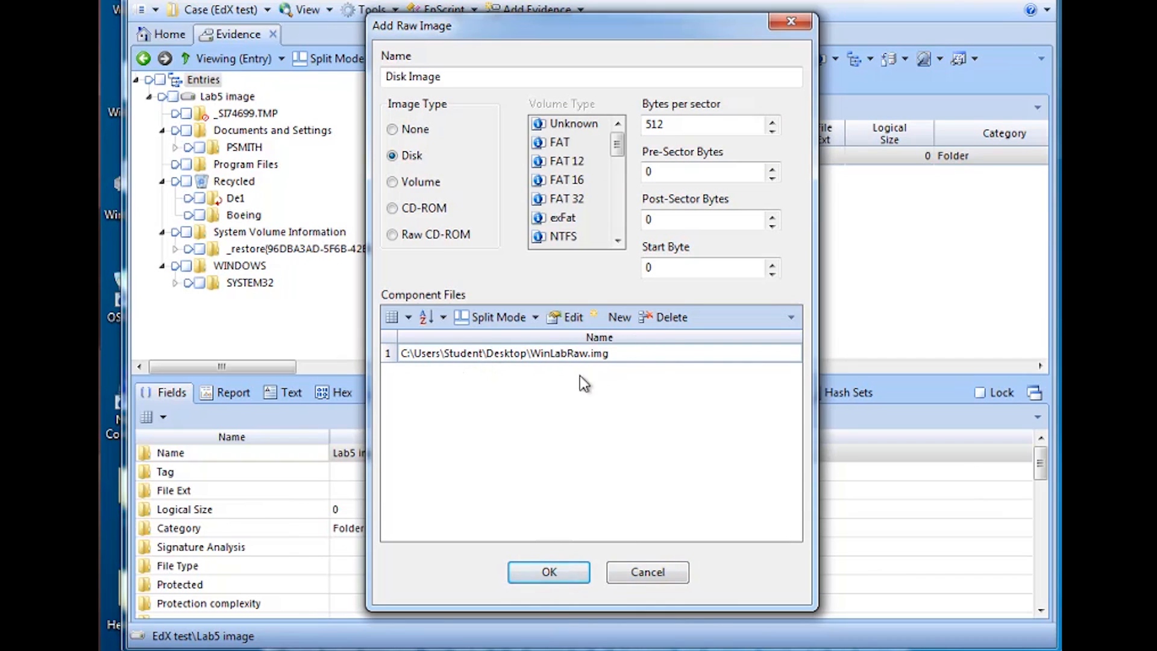
pyautogui.click(542, 574)
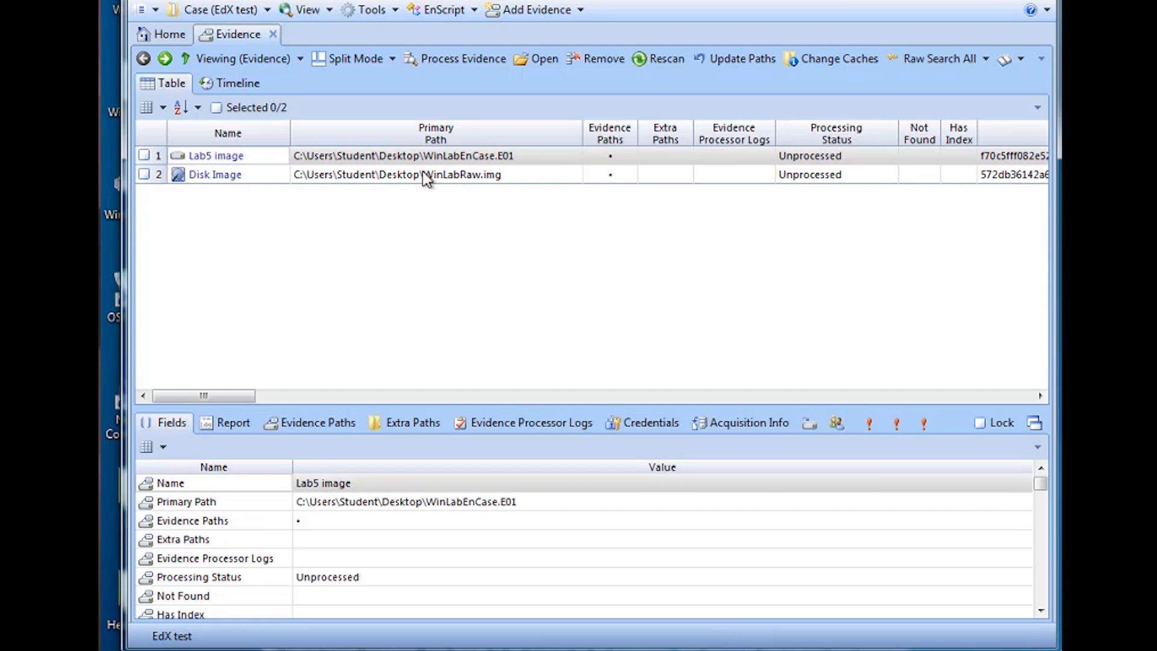
# View the entries of the Disk Image evidence, and return through the case home page to the case's evidence list
pyautogui.click(210, 175)
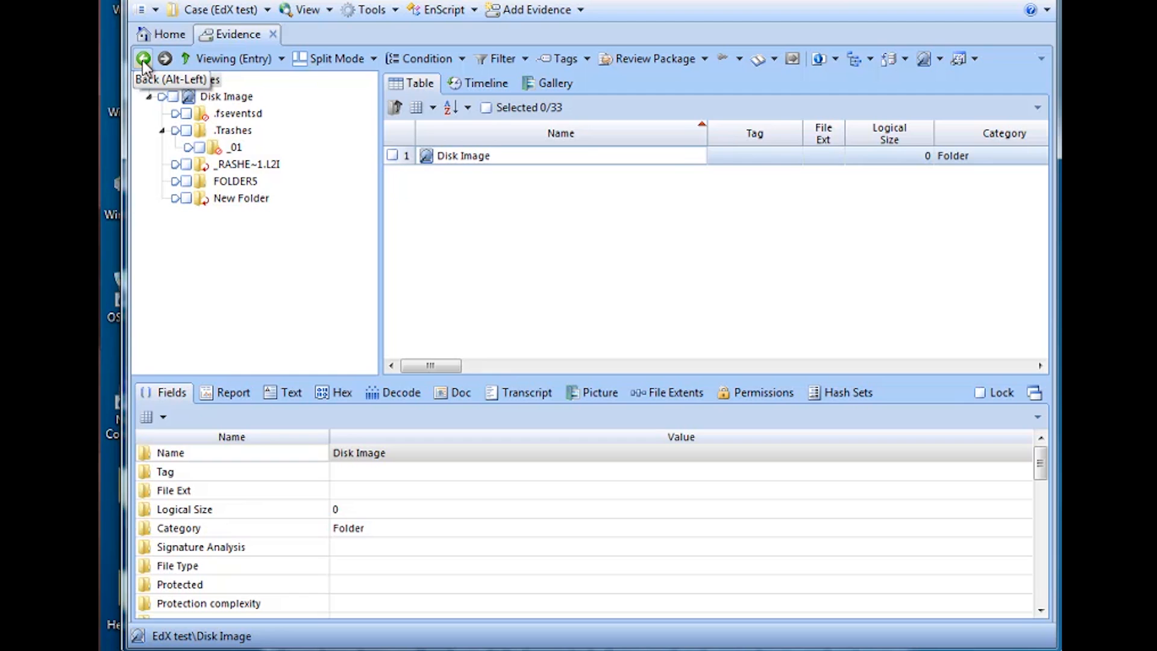
pyautogui.click(170, 36)
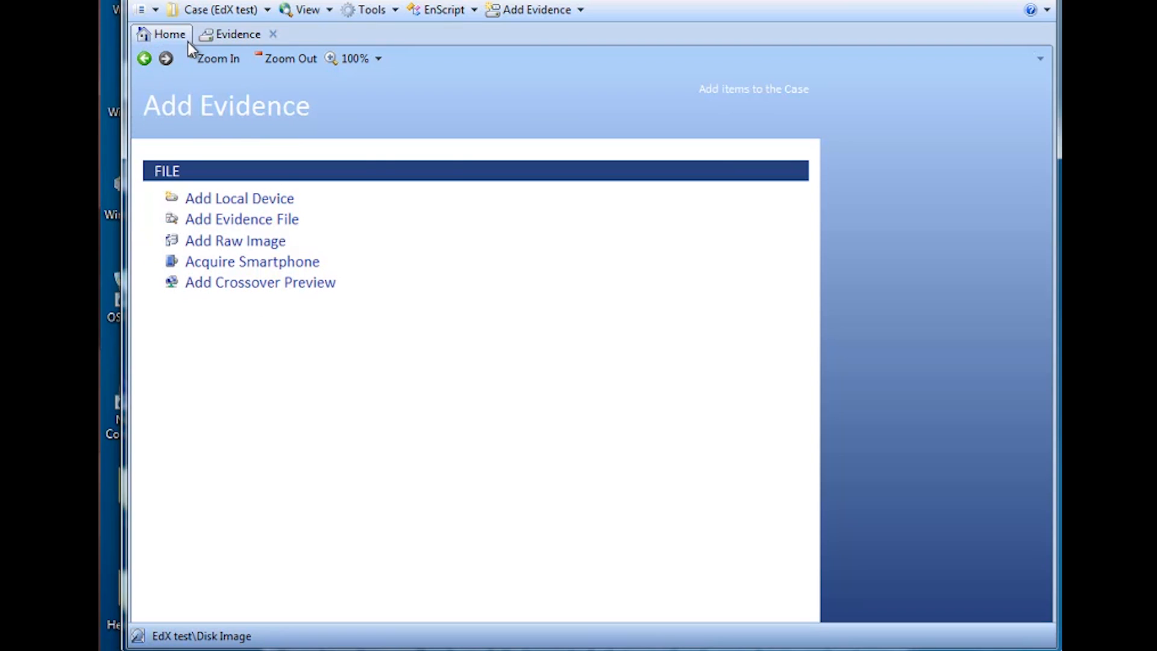
pyautogui.click(145, 60)
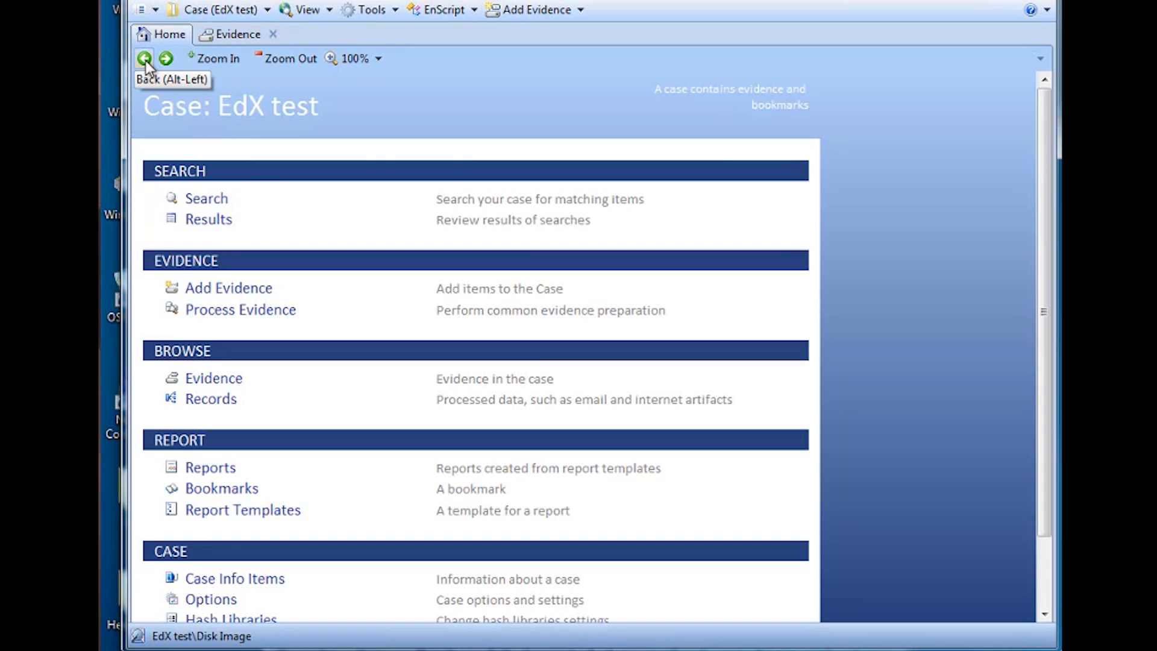
pyautogui.click(236, 37)
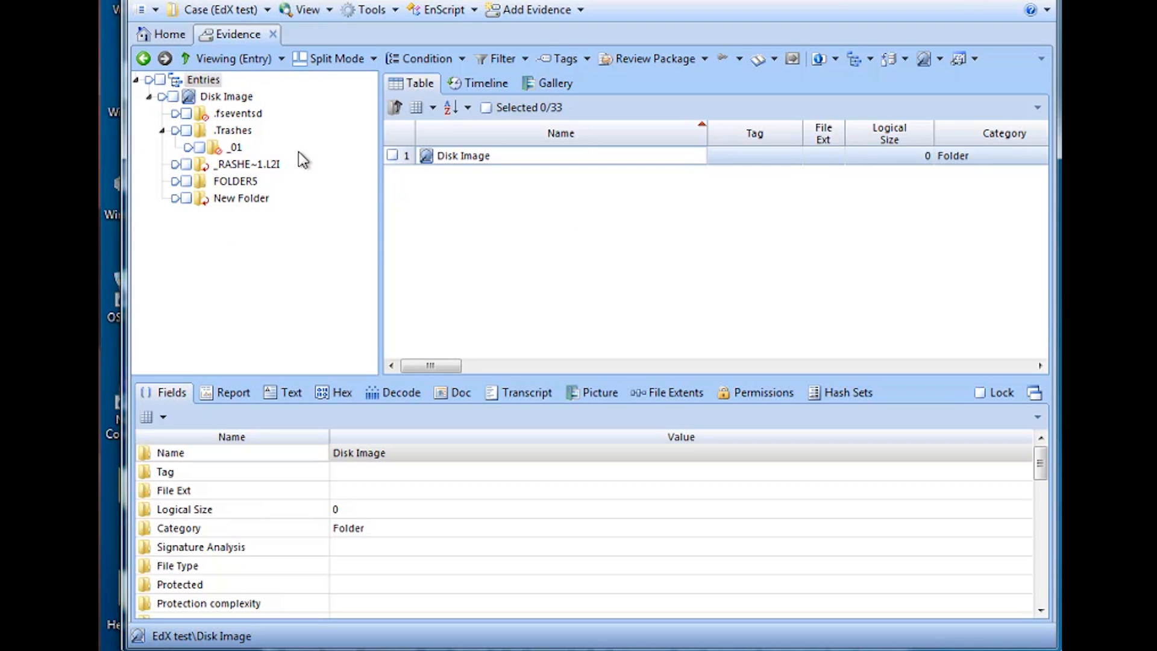
pyautogui.click(165, 36)
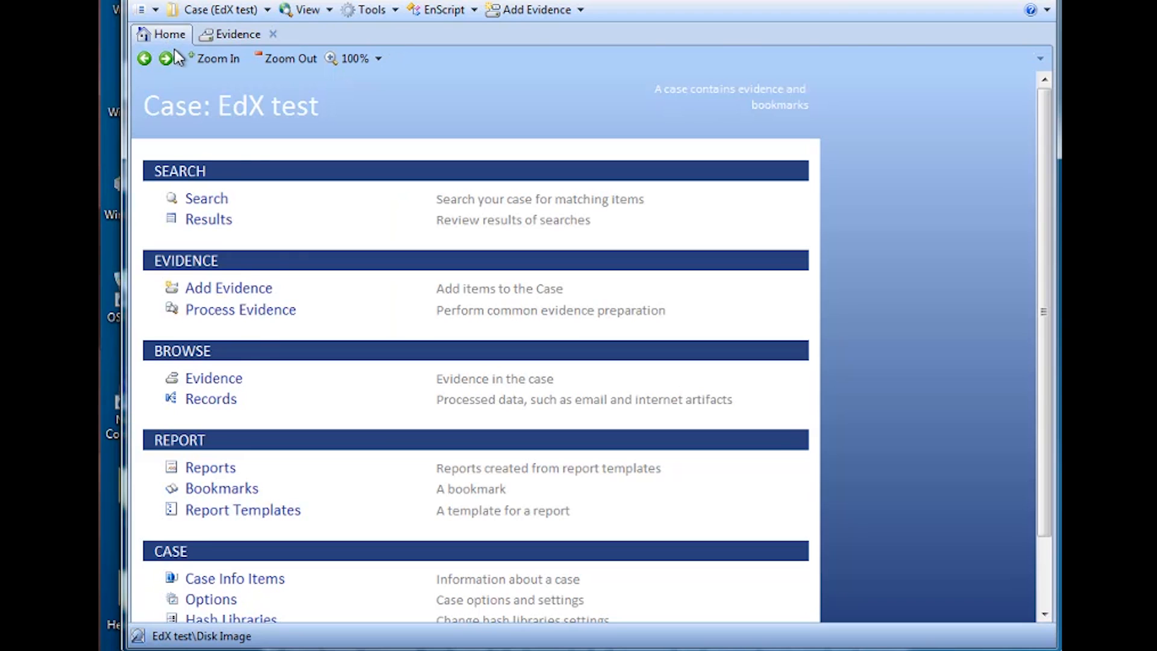
pyautogui.click(214, 378)
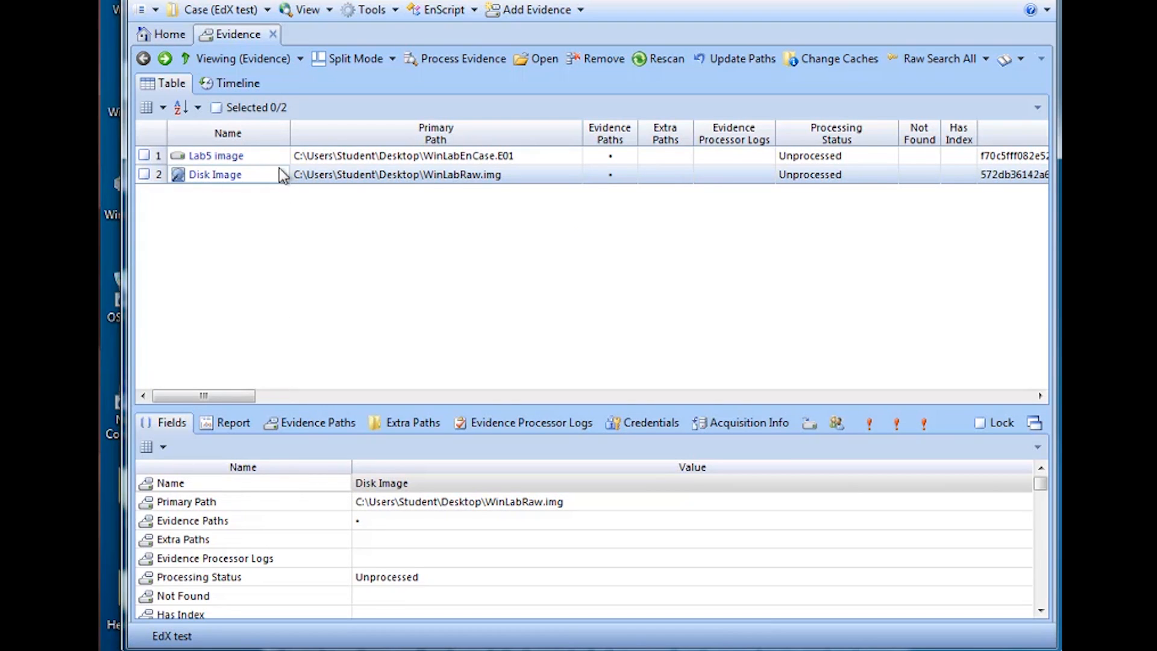
# Open the Lab5 image and list all its files, narrowing the list to the user profile folder under Documents and Settings, including subfolders
pyautogui.click(218, 157)
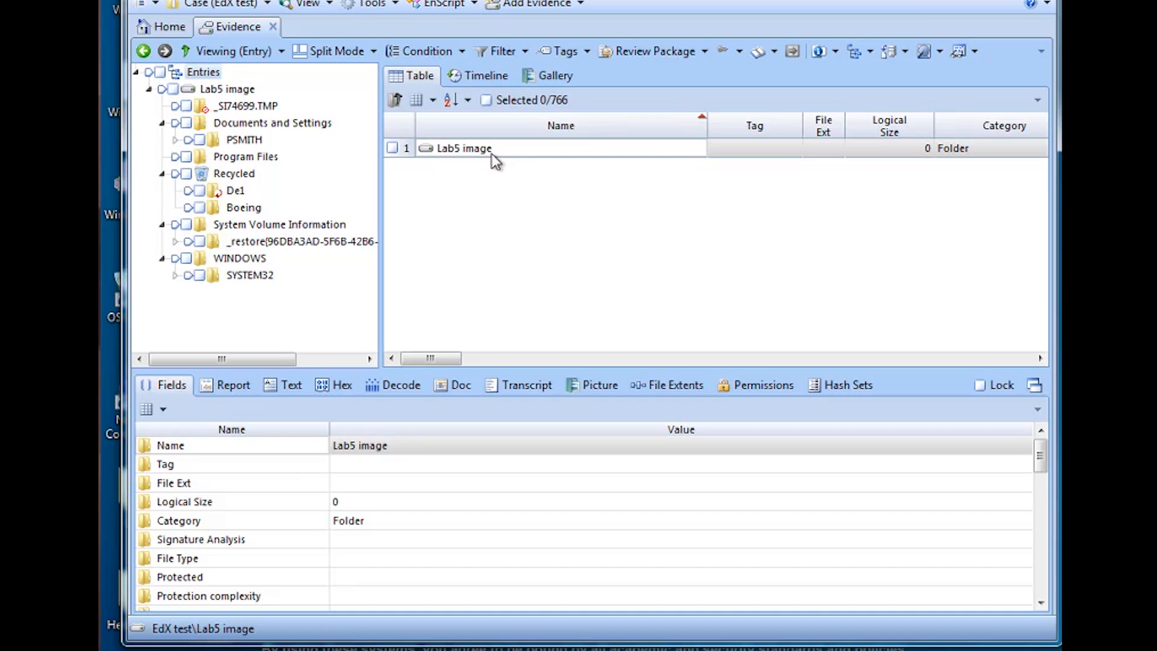
pyautogui.click(161, 90)
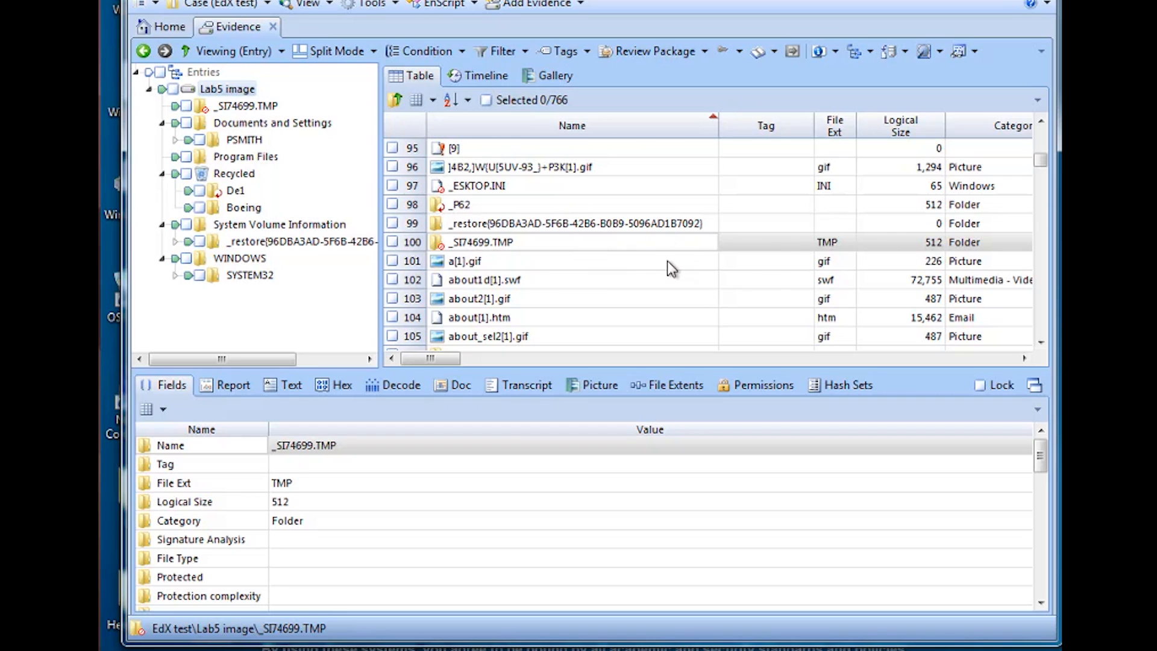
pyautogui.click(162, 89)
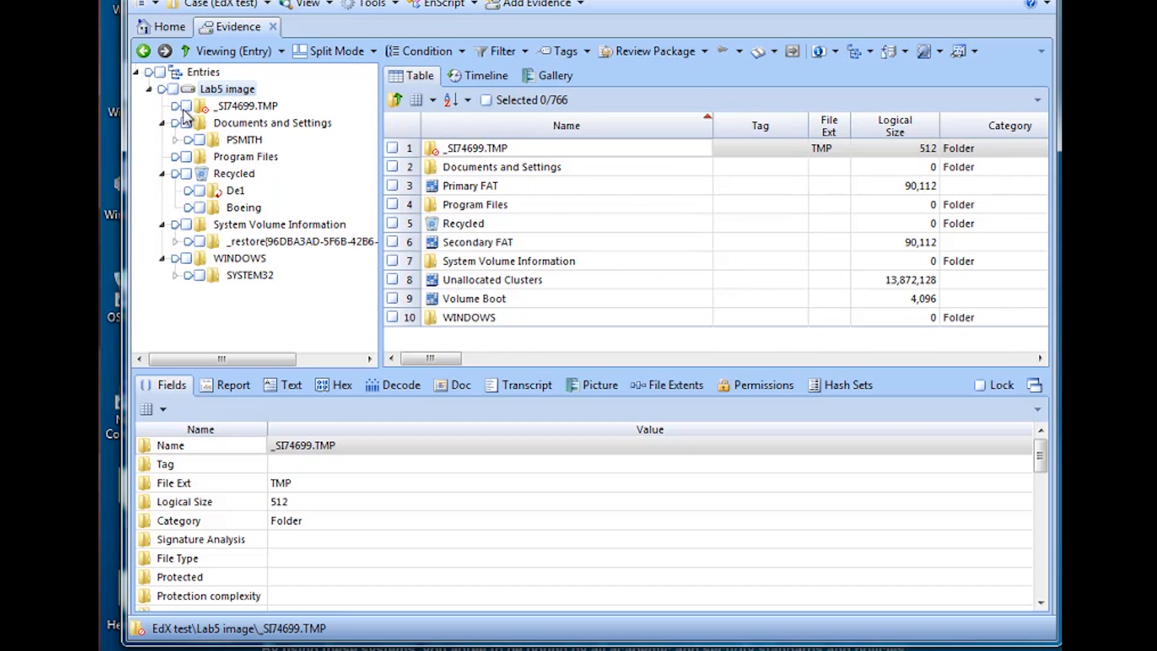
pyautogui.click(188, 140)
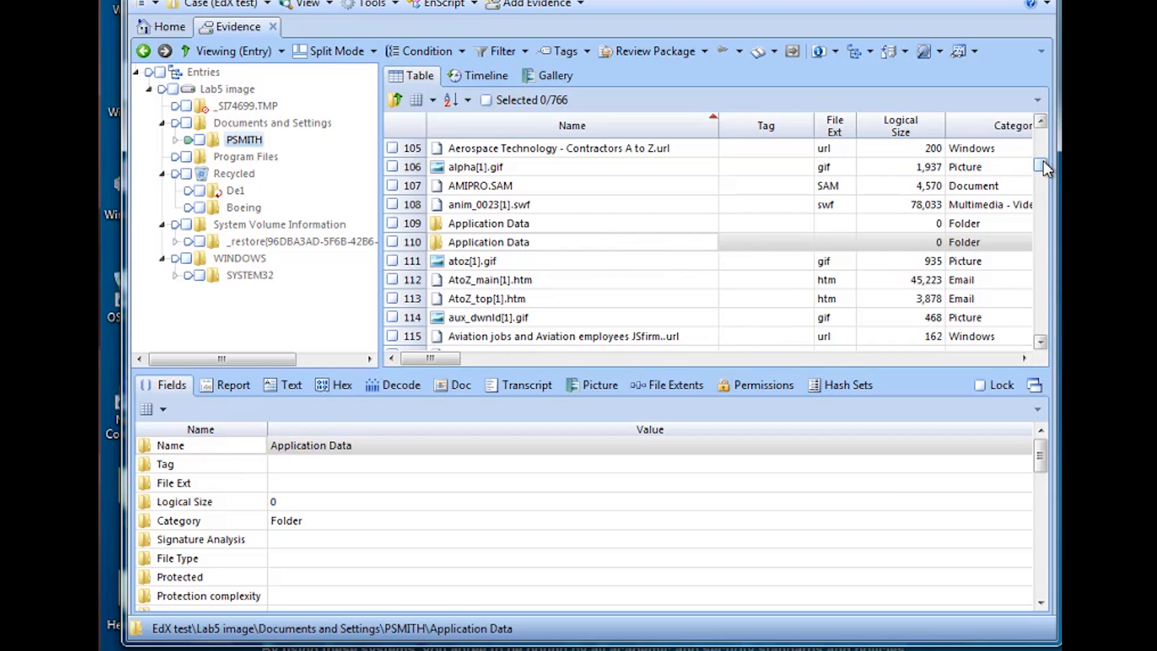
# Examine the metadata columns of the profile folder's files, including category, dates, hashes, item path, description, sizes and file extents
pyautogui.moveTo(1043, 168)
pyautogui.mouseDown()
pyautogui.moveTo(1044, 150)
pyautogui.moveTo(1040, 189)
pyautogui.mouseUp()
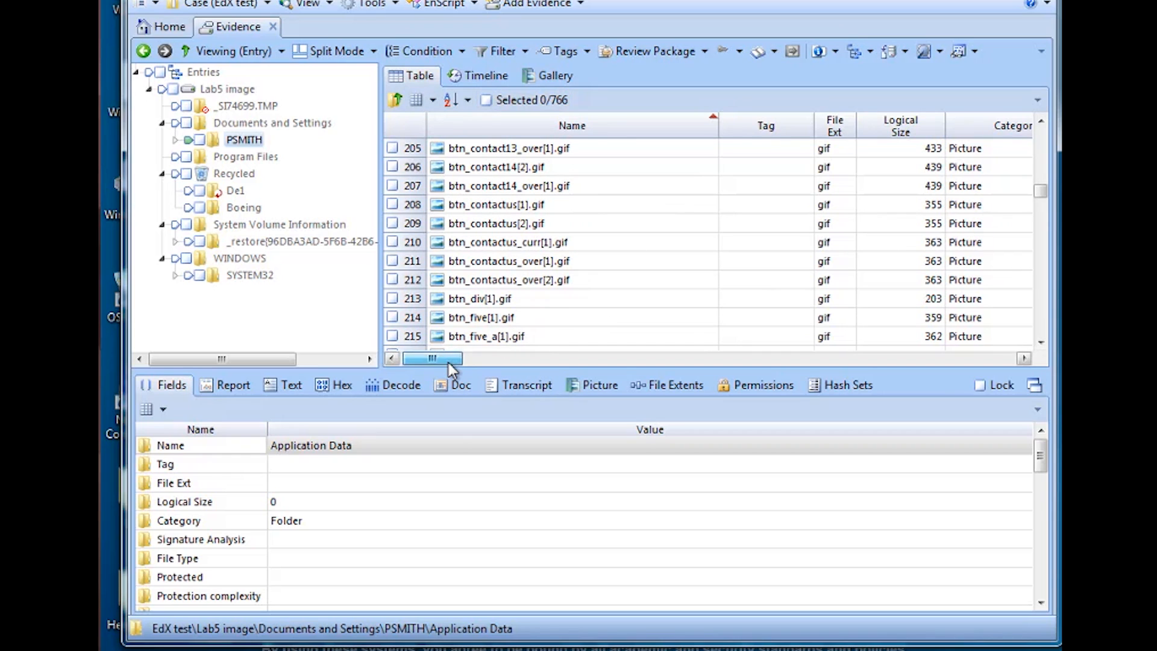
pyautogui.moveTo(448, 363)
pyautogui.mouseDown()
pyautogui.moveTo(520, 371)
pyautogui.moveTo(510, 374)
pyautogui.mouseUp()
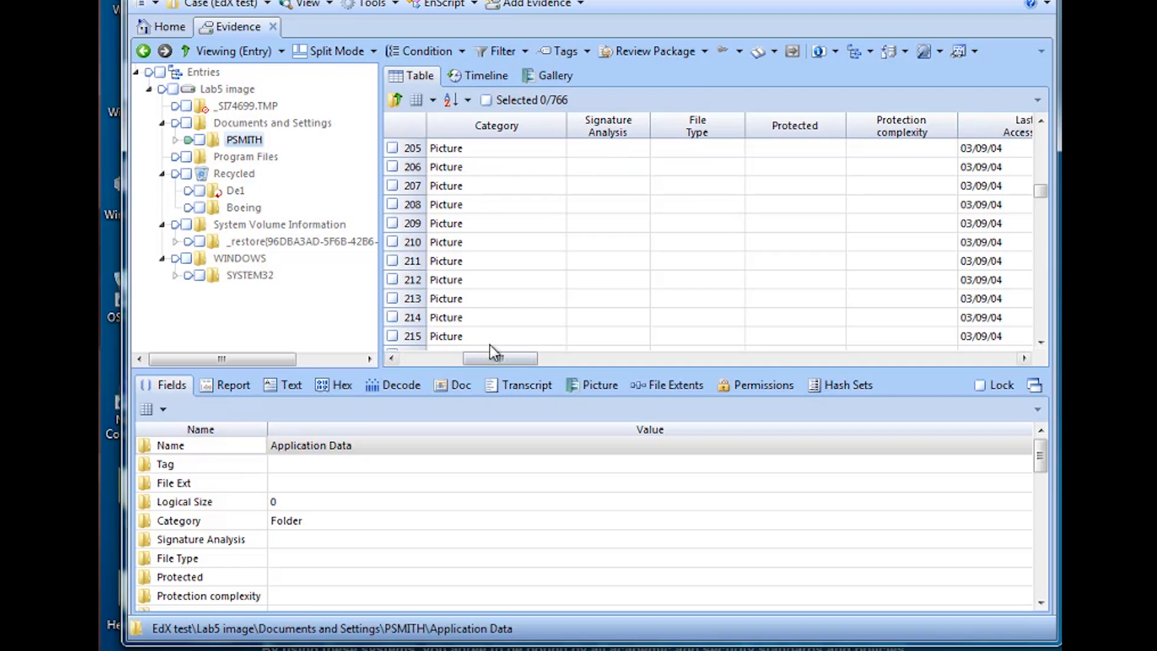
pyautogui.moveTo(495, 357)
pyautogui.mouseDown()
pyautogui.moveTo(454, 360)
pyautogui.moveTo(494, 359)
pyautogui.mouseUp()
pyautogui.moveTo(530, 360); pyautogui.dragTo(680, 360)
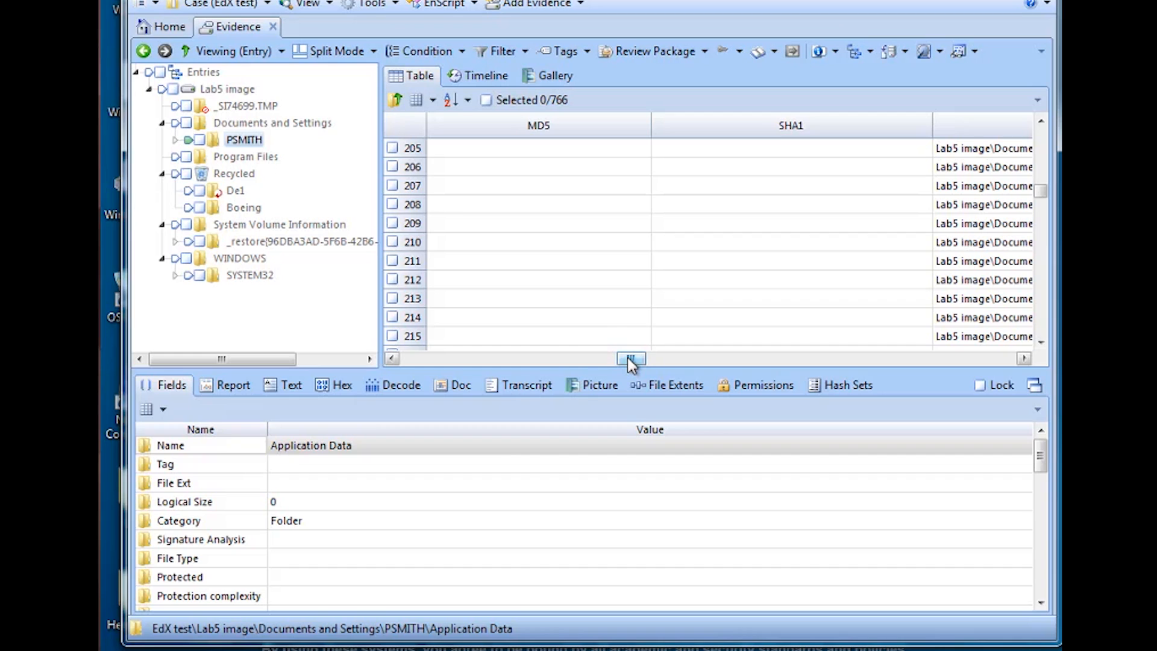
pyautogui.moveTo(624, 357); pyautogui.dragTo(645, 357)
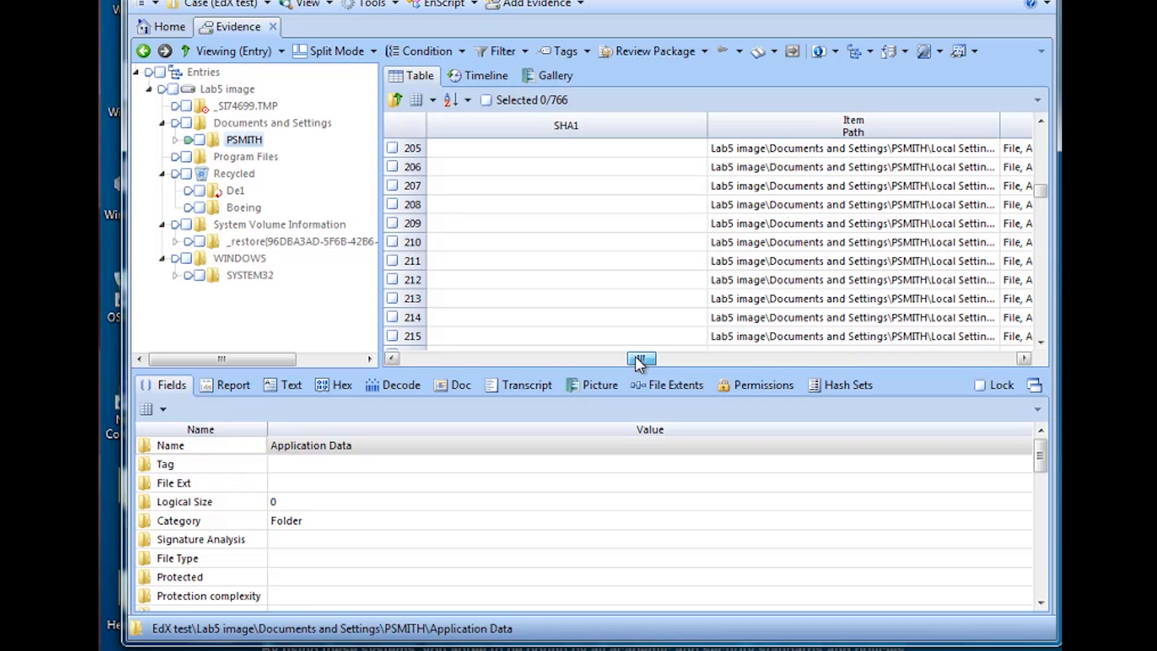
pyautogui.moveTo(636, 356); pyautogui.dragTo(660, 356)
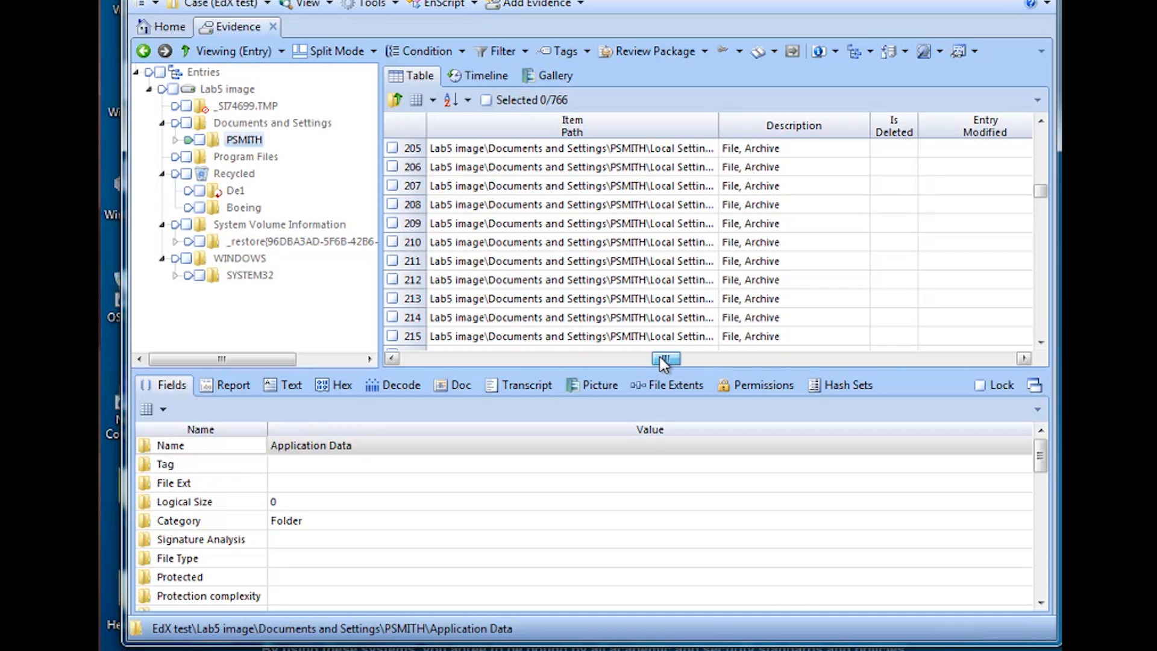
pyautogui.moveTo(661, 358); pyautogui.dragTo(735, 368)
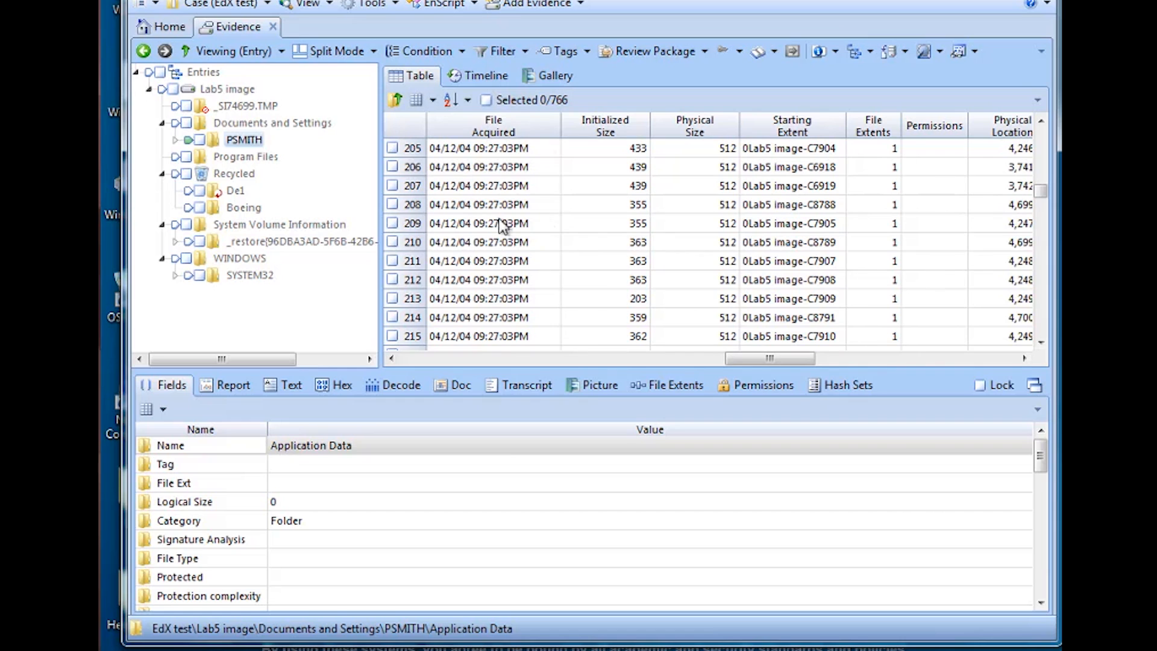
pyautogui.moveTo(780, 358)
pyautogui.mouseDown()
pyautogui.moveTo(901, 370)
pyautogui.moveTo(575, 399)
pyautogui.moveTo(490, 377)
pyautogui.moveTo(480, 359)
pyautogui.mouseUp()
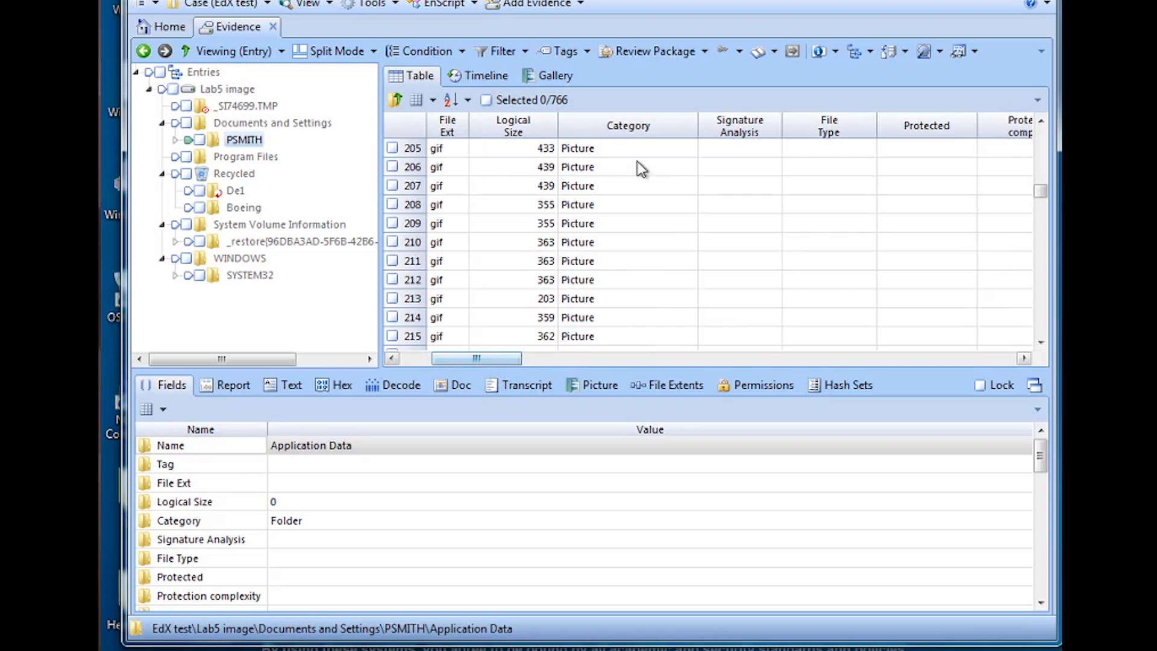
pyautogui.rightClick(675, 127)
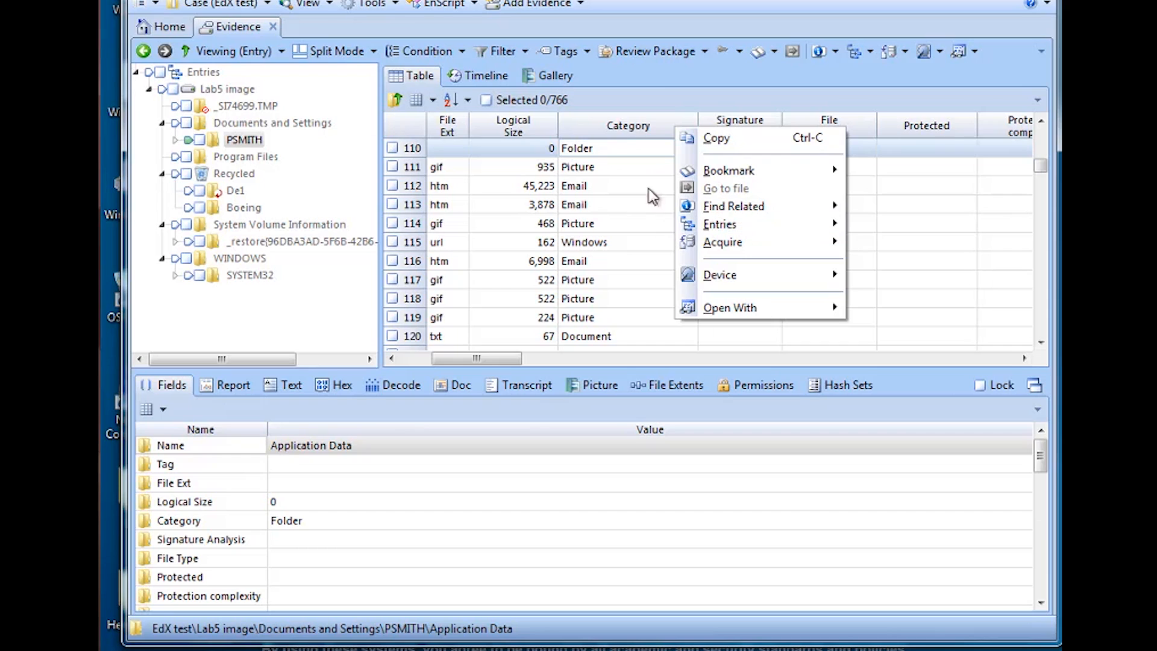
pyautogui.click(668, 92)
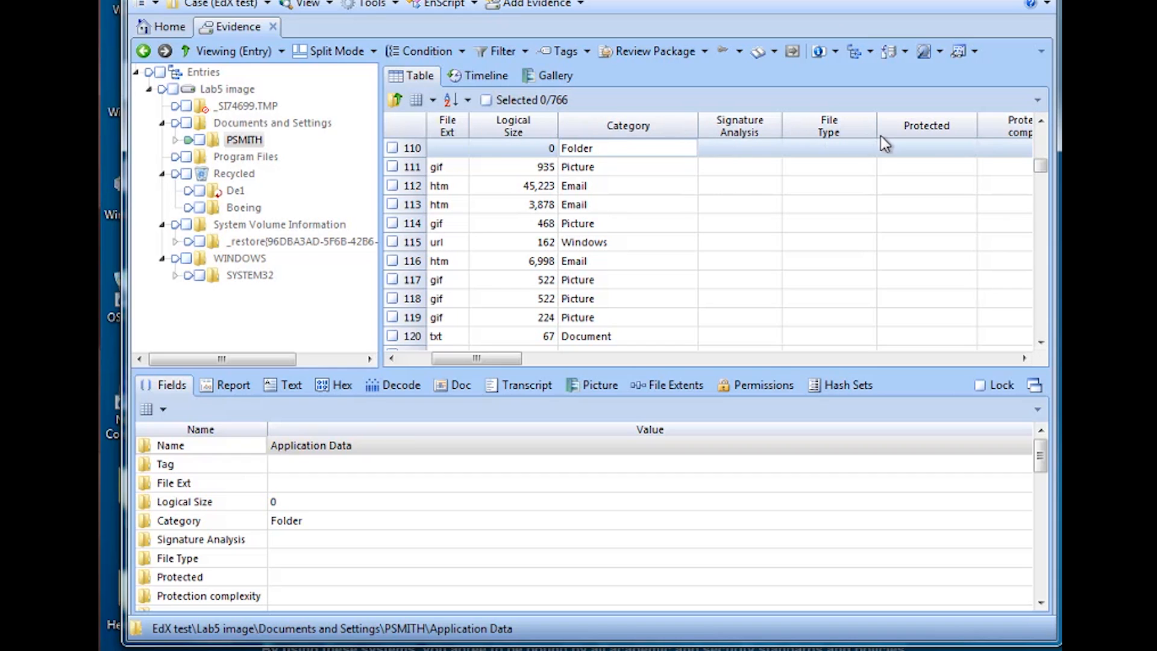
# View the files on a timeline, raise its resolution to the seconds of 01/01/04 10:41 PM, and select Notepad.lnk
pyautogui.click(476, 83)
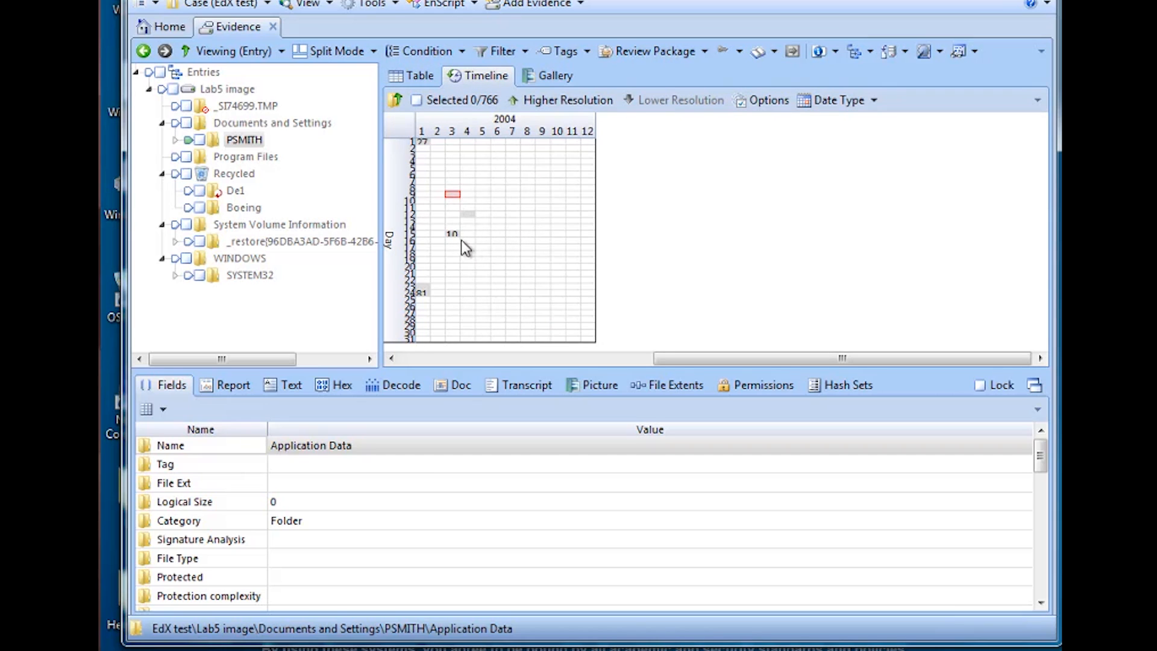
pyautogui.doubleClick(422, 294)
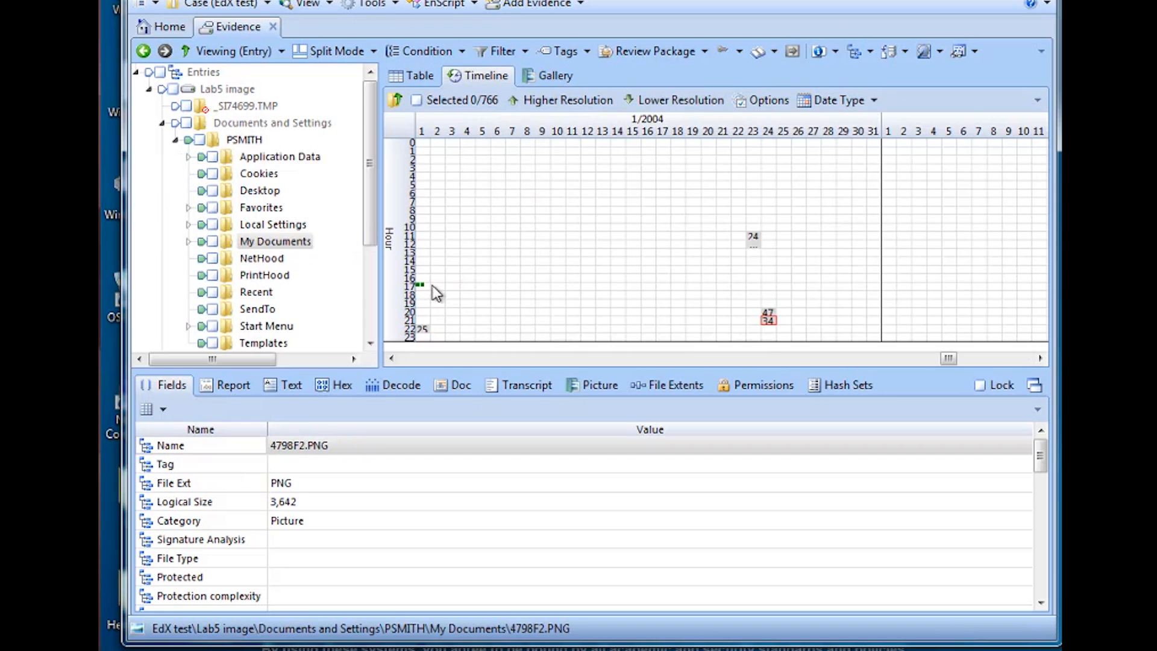
pyautogui.doubleClick(425, 287)
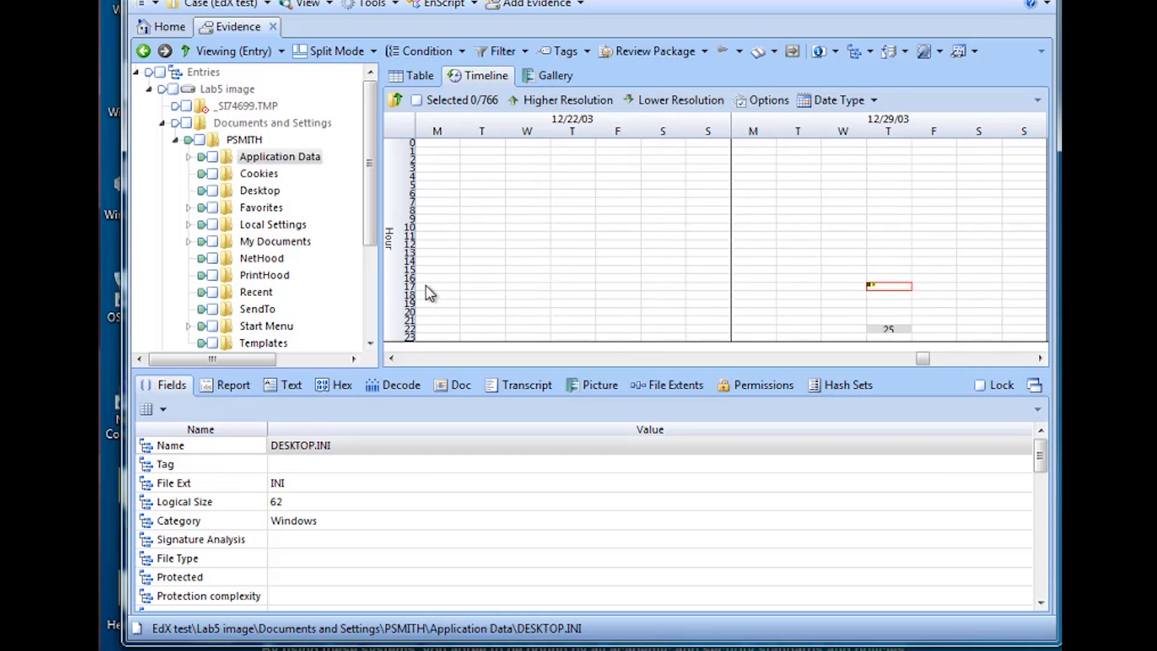
pyautogui.doubleClick(880, 287)
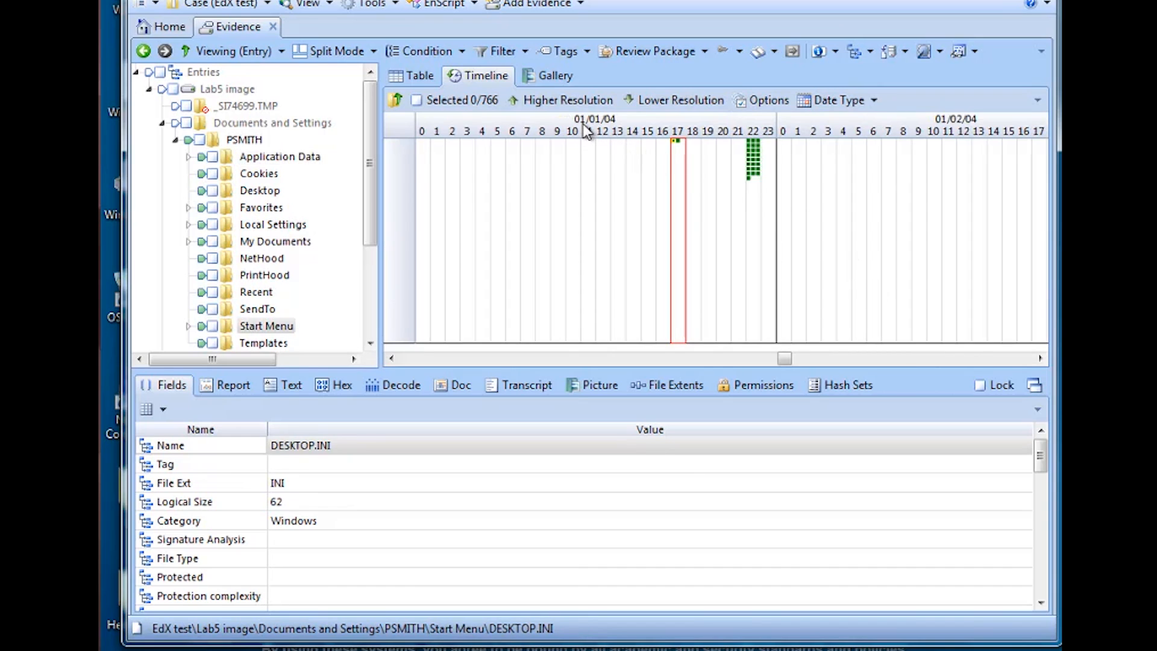
pyautogui.doubleClick(753, 161)
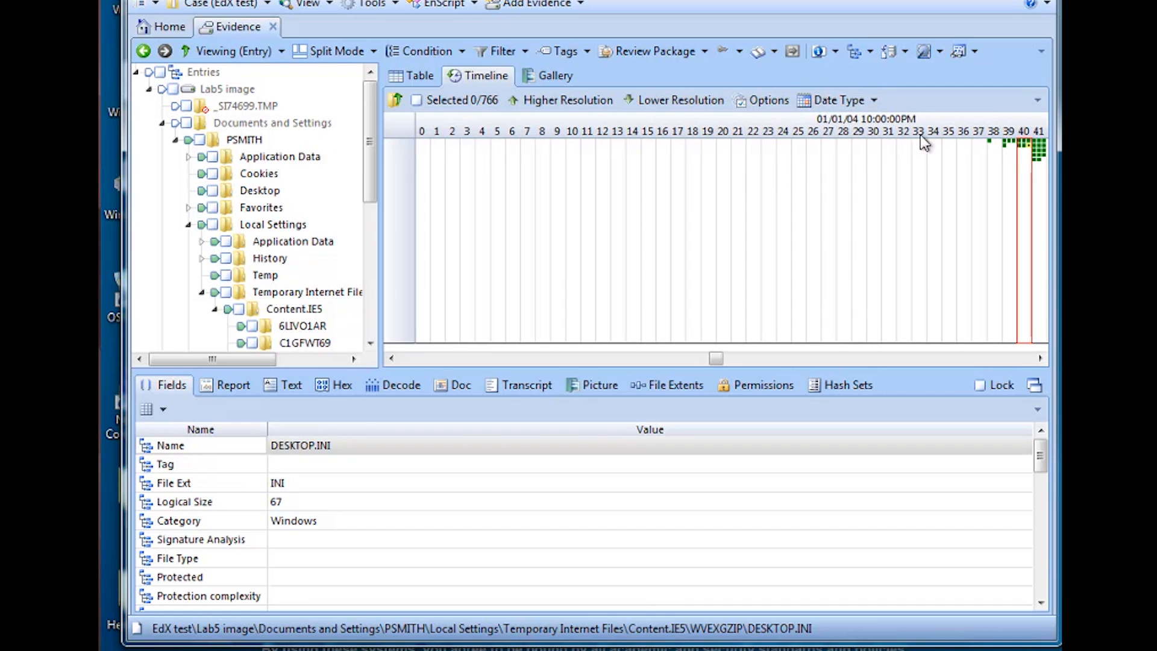
pyautogui.doubleClick(1034, 158)
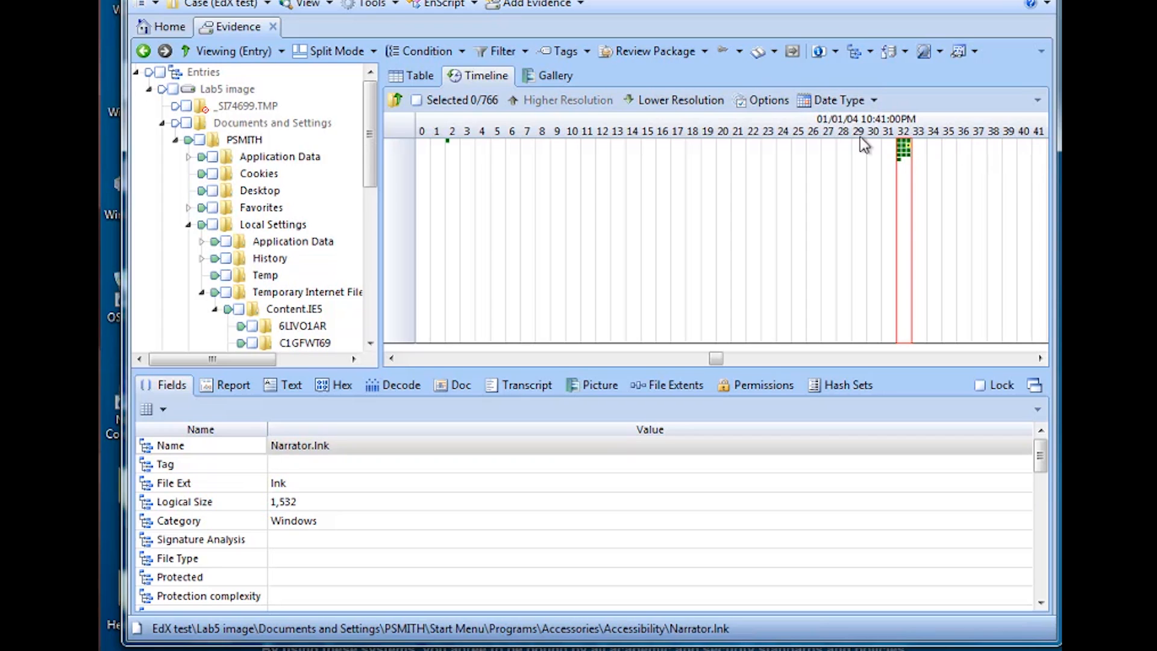
pyautogui.click(904, 155)
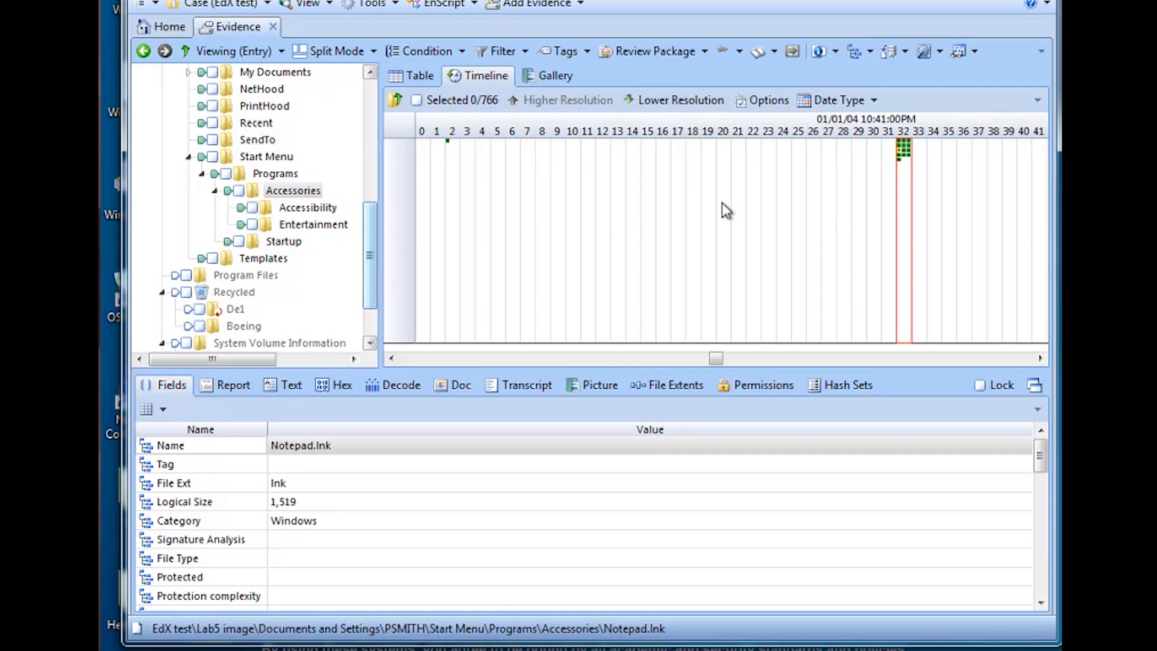
pyautogui.moveTo(365, 245); pyautogui.dragTo(355, 171)
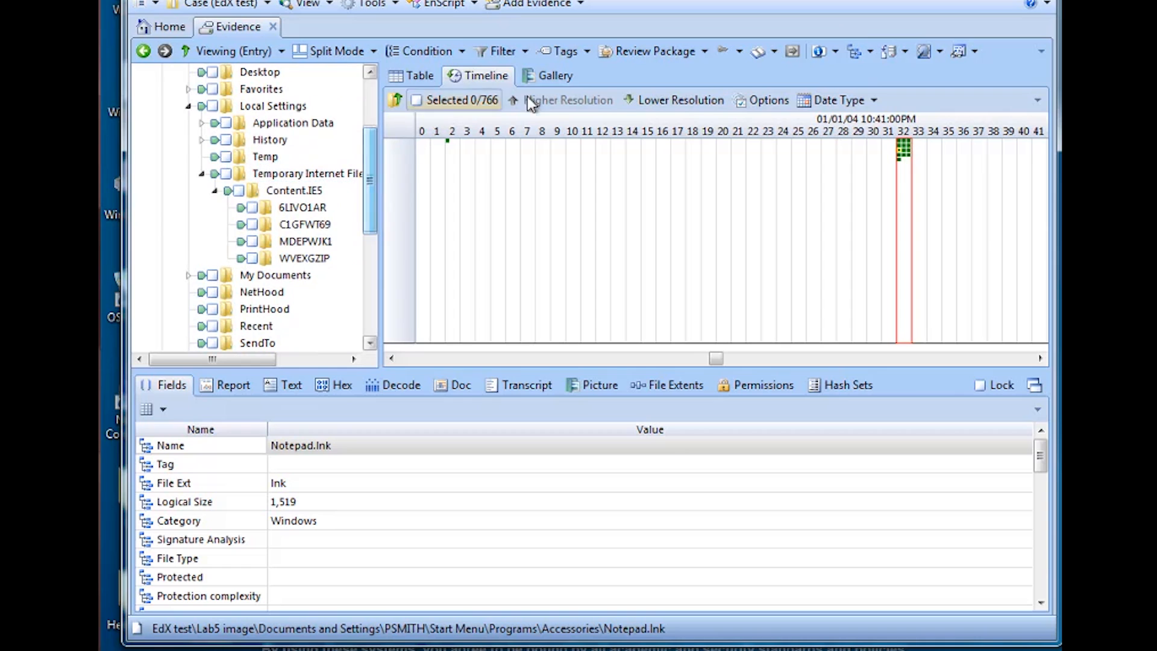
# View the folder's pictures as a gallery, and check and uncheck the image 166x116_emp_entry_box[1].gif
pyautogui.click(556, 78)
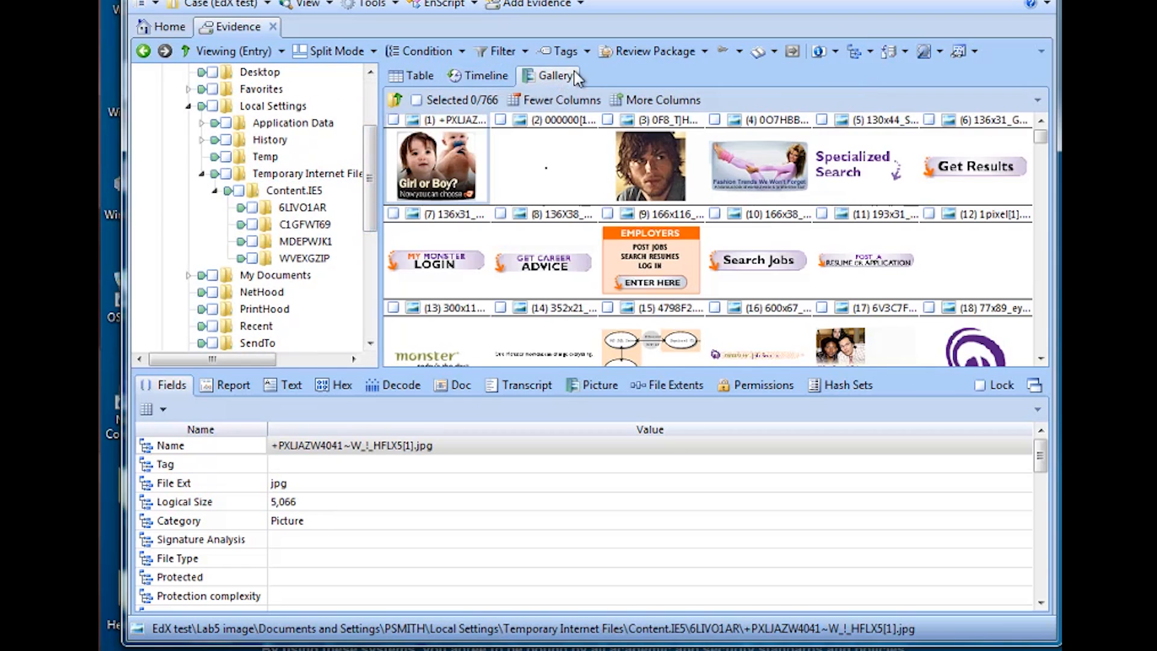
pyautogui.moveTo(368, 187); pyautogui.dragTo(372, 158)
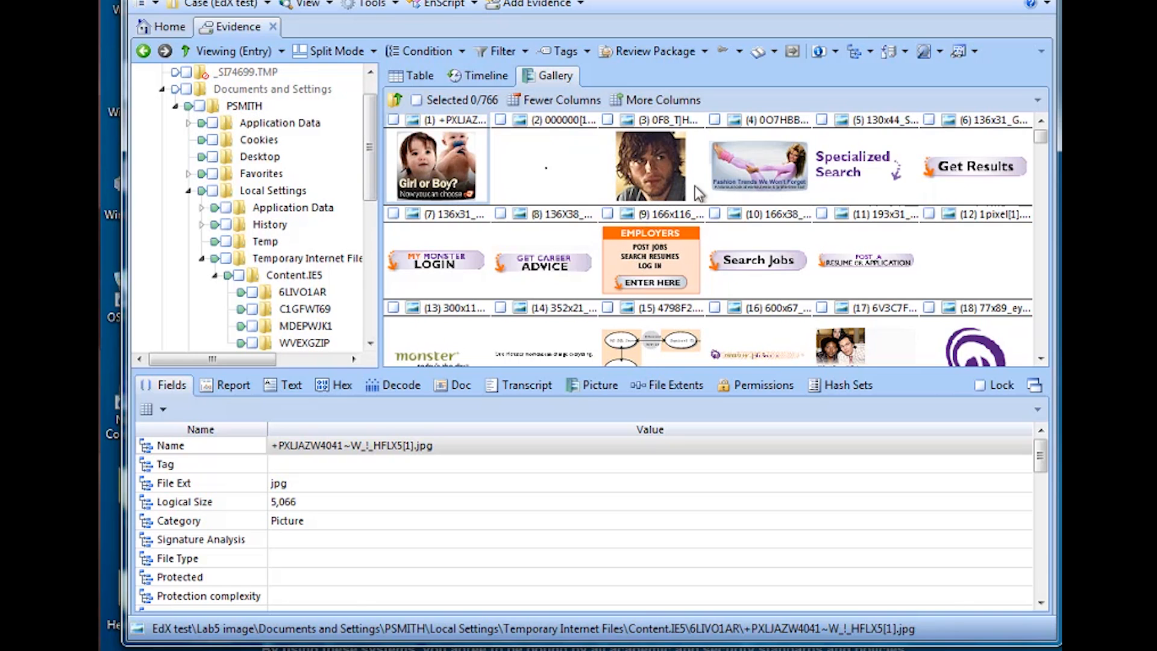
pyautogui.moveTo(1043, 140)
pyautogui.mouseDown()
pyautogui.moveTo(1031, 312)
pyautogui.moveTo(1039, 139)
pyautogui.mouseUp()
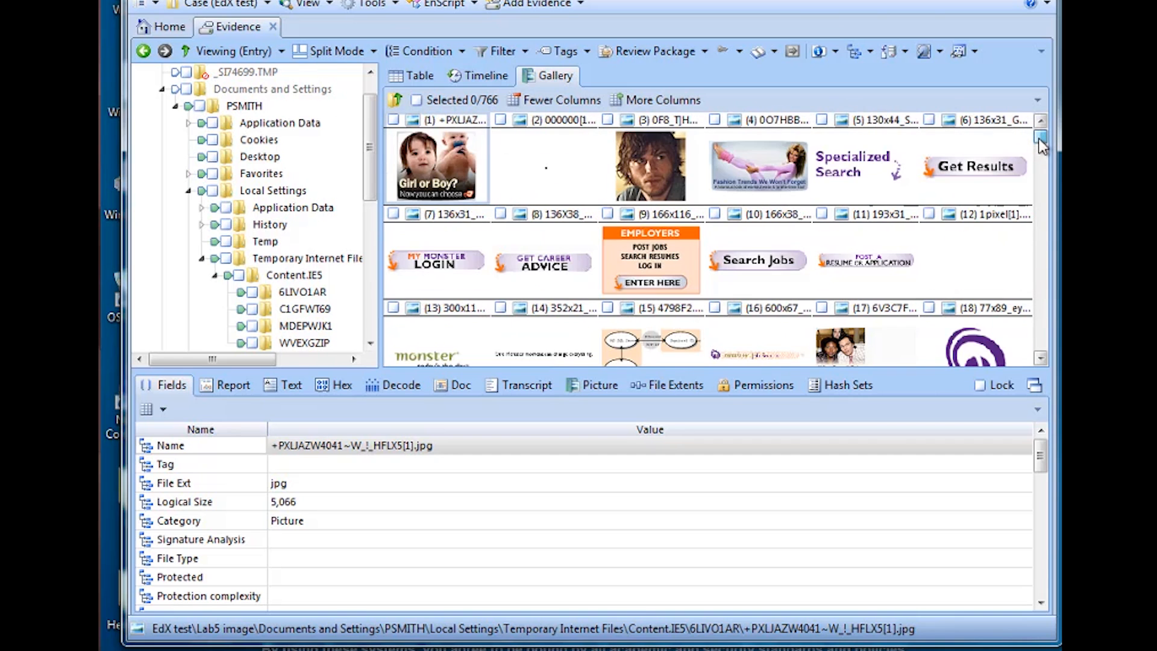
pyautogui.click(607, 214)
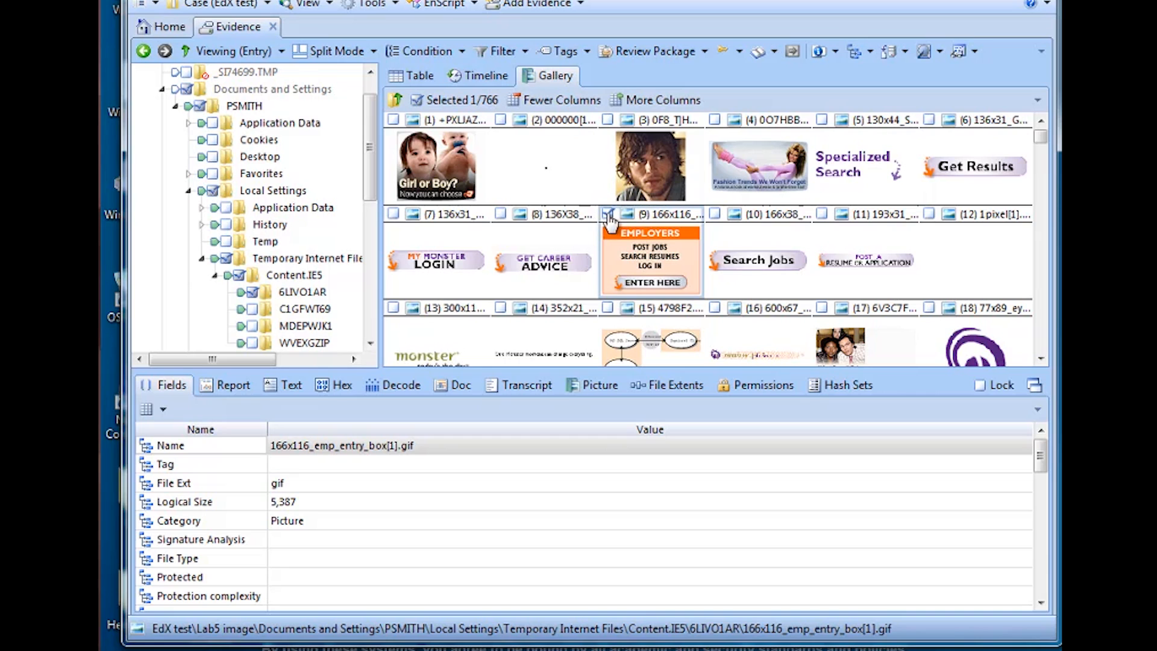
pyautogui.click(608, 215)
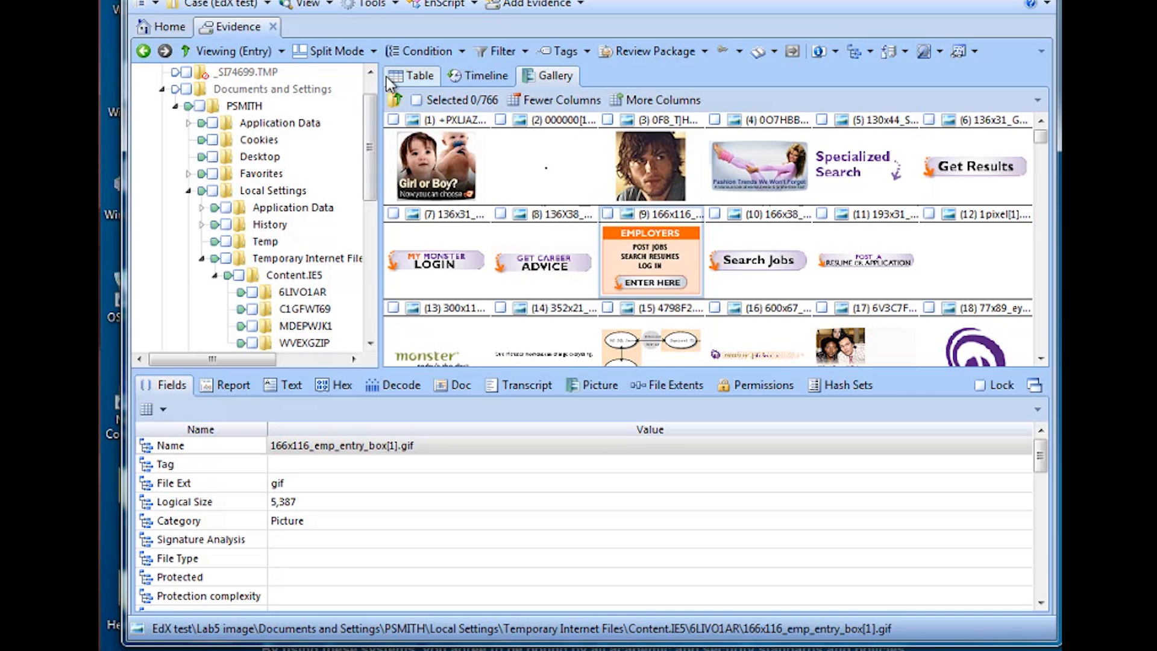
# Select the user profile folder again and show its files as a table starting from the Name column
pyautogui.moveTo(370, 149); pyautogui.dragTo(370, 143)
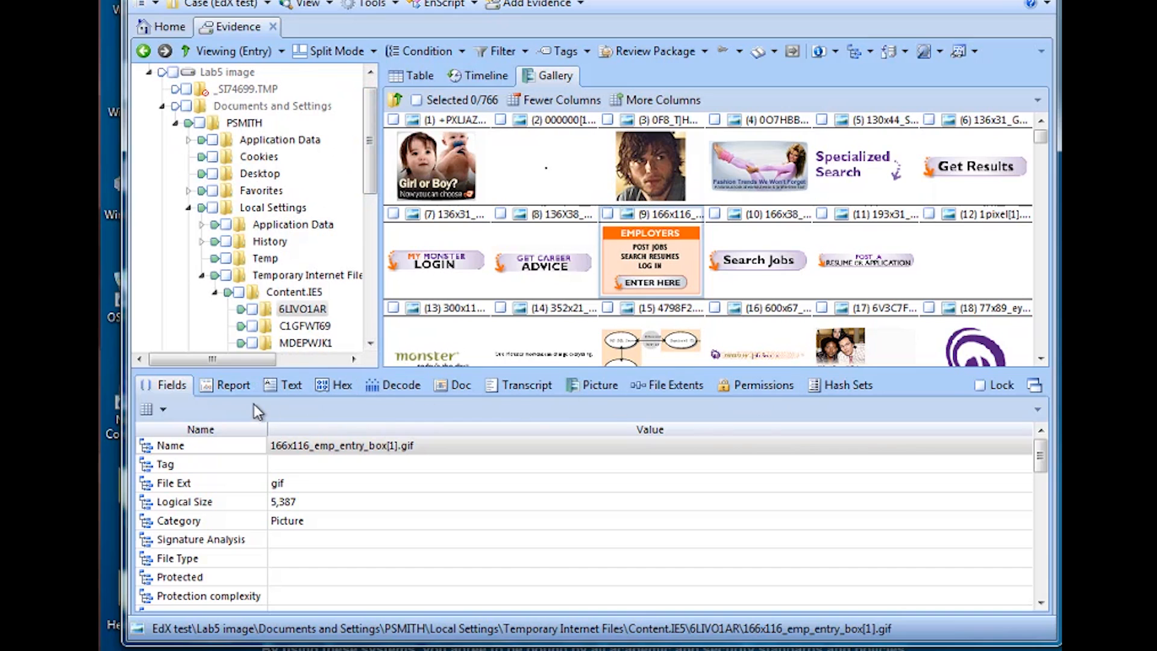
pyautogui.click(243, 139)
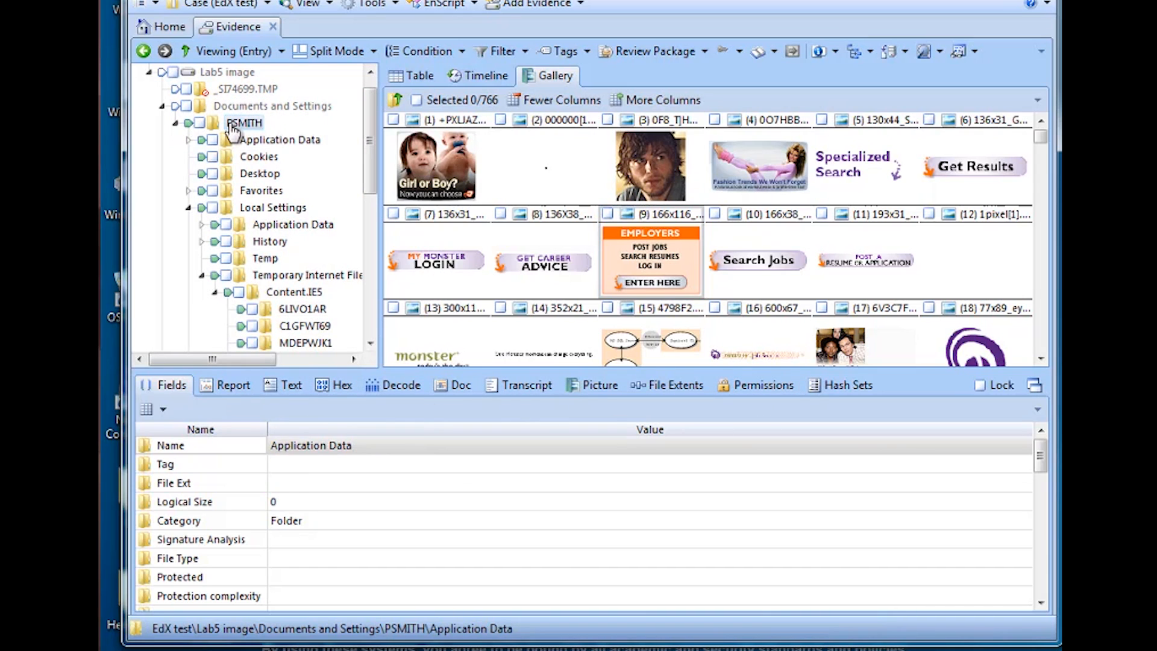
pyautogui.click(414, 74)
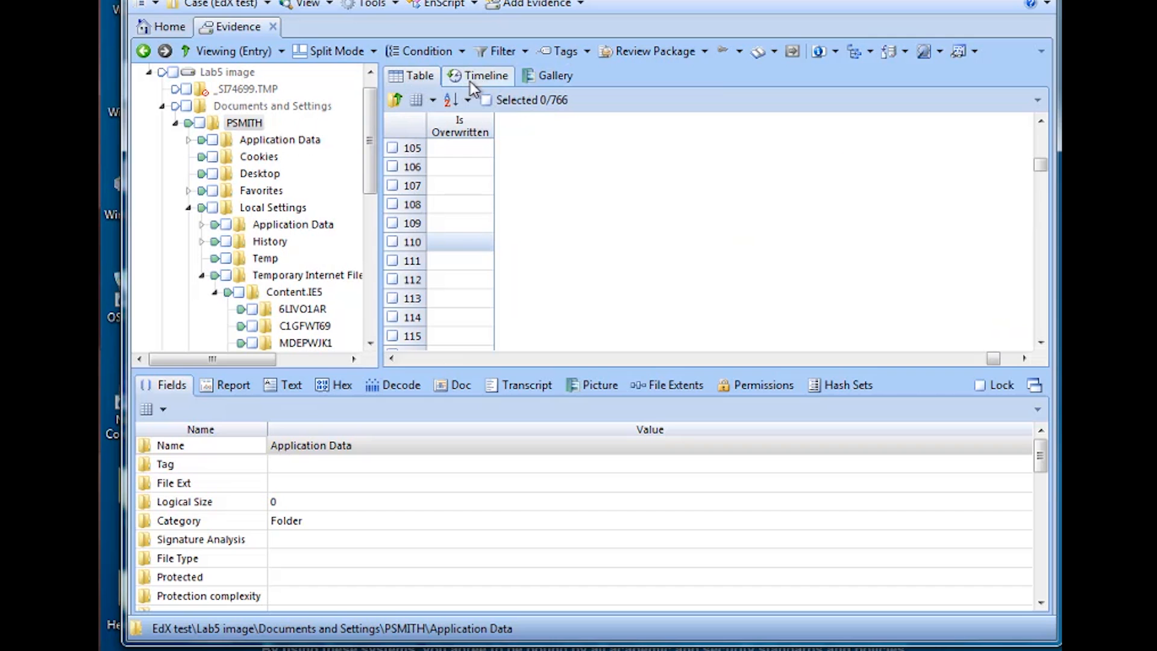
pyautogui.moveTo(991, 357)
pyautogui.mouseDown()
pyautogui.moveTo(413, 366)
pyautogui.moveTo(407, 356)
pyautogui.mouseUp()
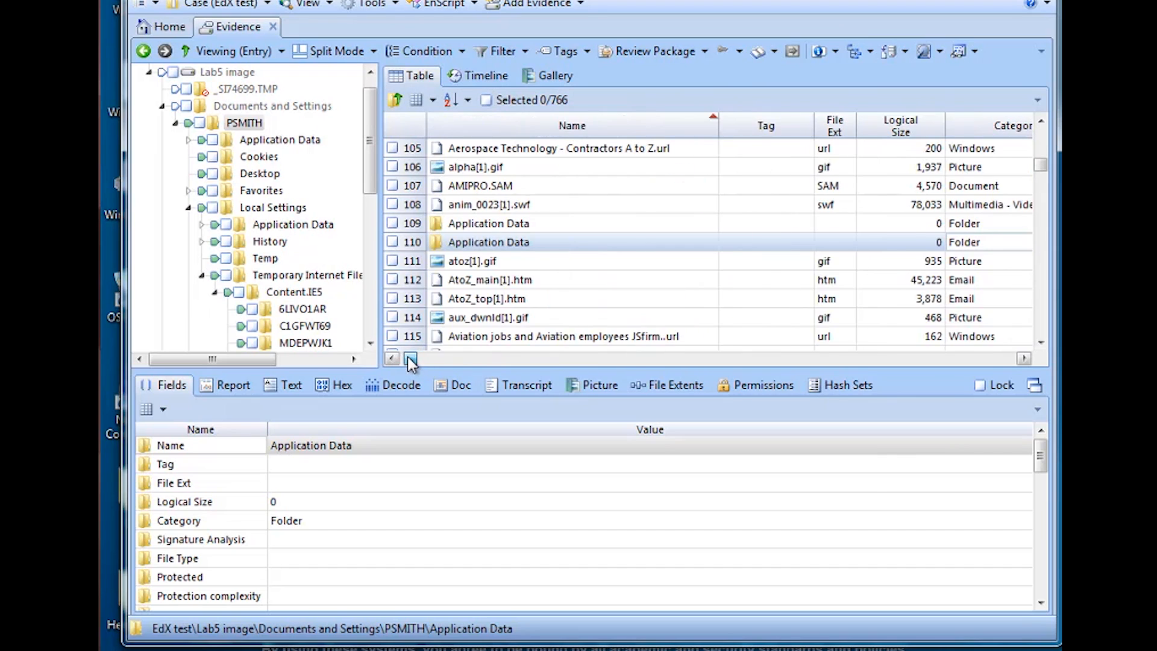
# Select the file alpha[1].gif and examine its fields and its report
pyautogui.click(502, 169)
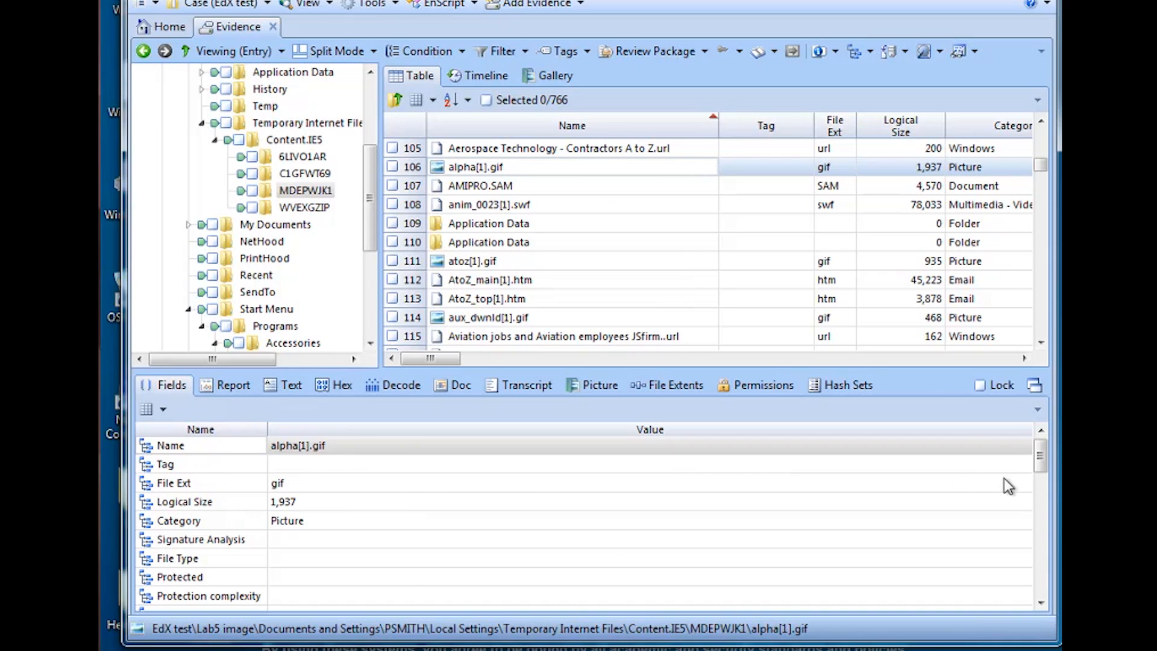
pyautogui.moveTo(1036, 460)
pyautogui.mouseDown()
pyautogui.moveTo(1028, 551)
pyautogui.moveTo(1034, 453)
pyautogui.mouseUp()
pyautogui.click(234, 387)
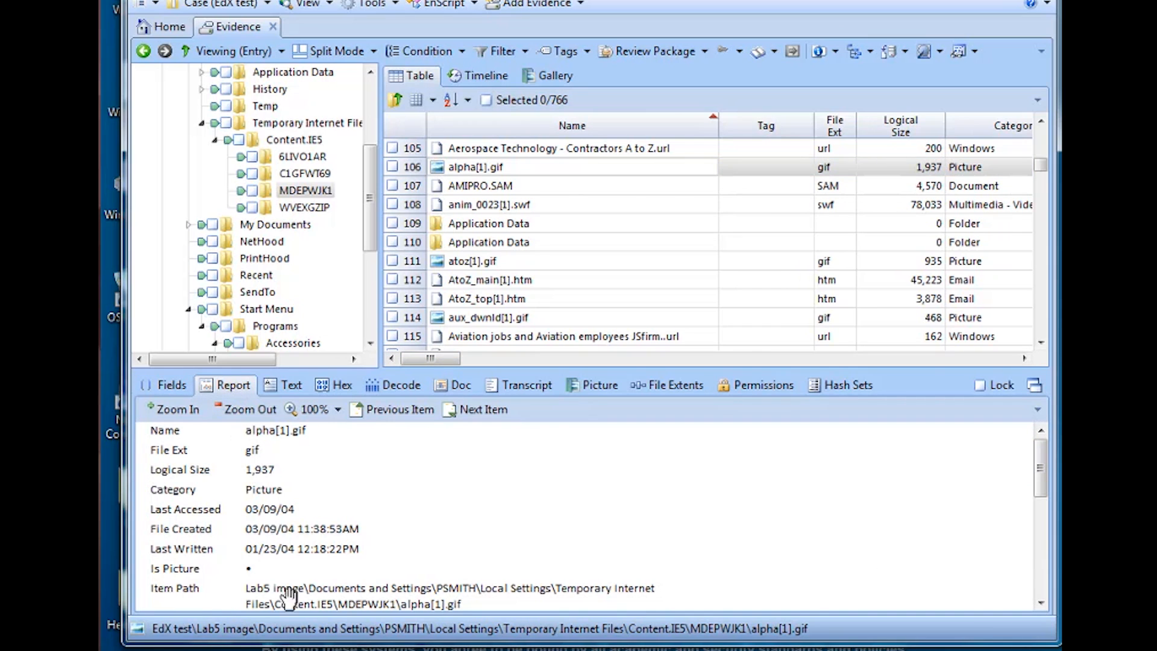
pyautogui.moveTo(1041, 476); pyautogui.dragTo(1042, 452)
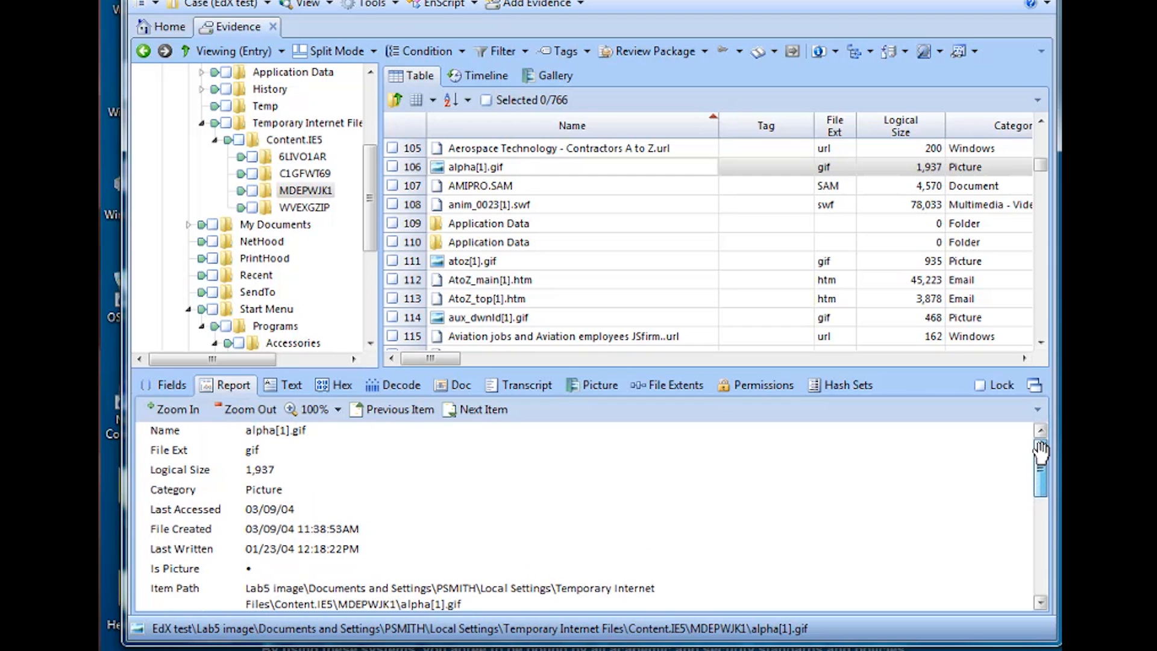
# Examine the content of alpha[1].gif as text, hex, document and picture
pyautogui.click(288, 387)
pyautogui.click(340, 387)
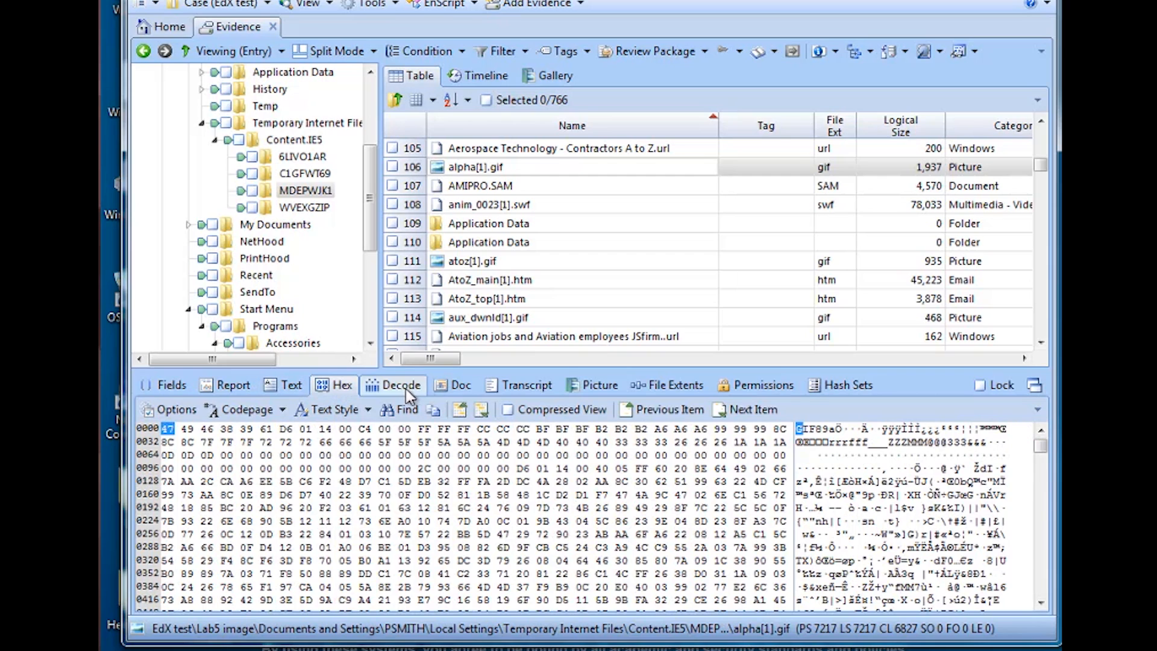
pyautogui.click(458, 387)
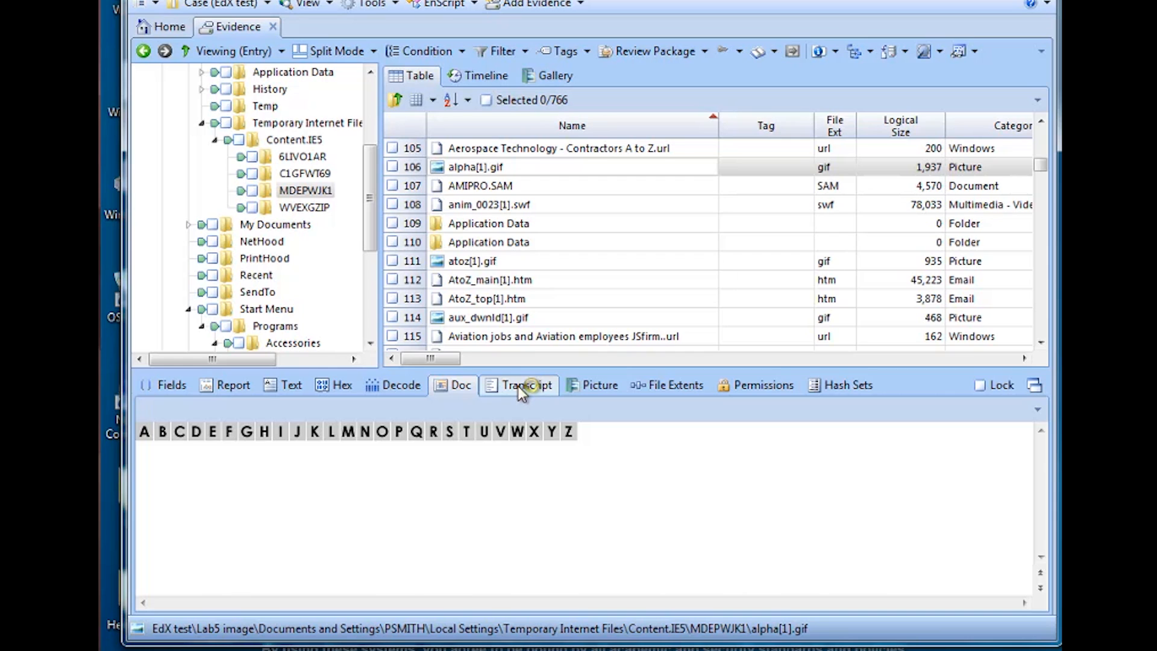
pyautogui.click(588, 389)
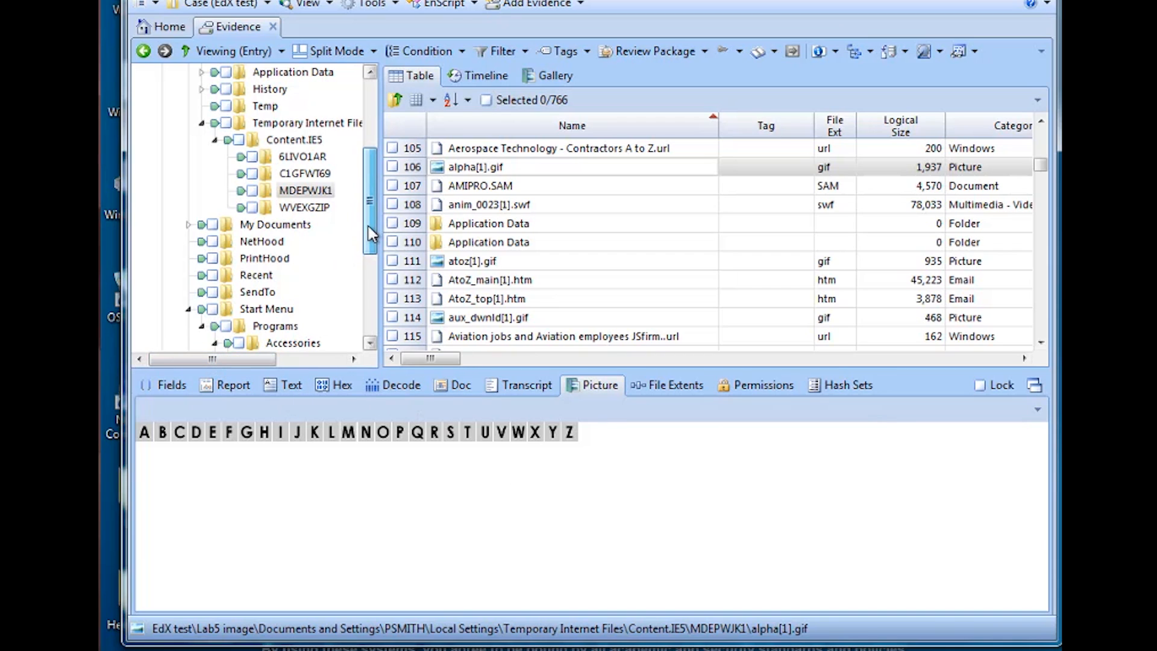
pyautogui.scroll(-1, 370, 234)
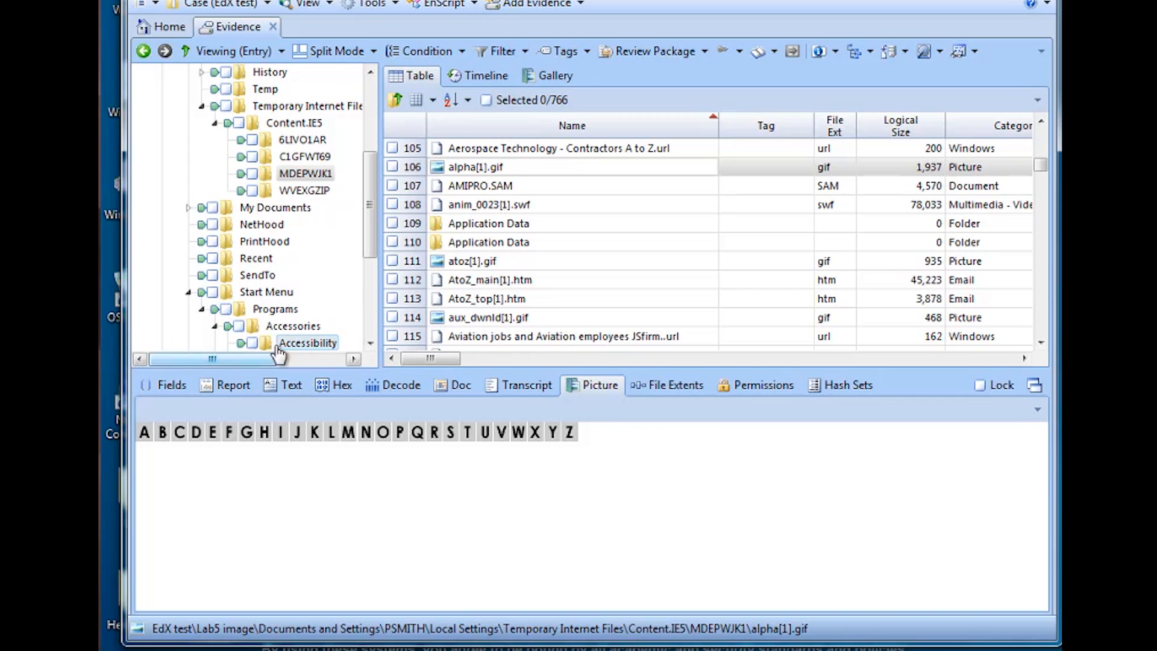